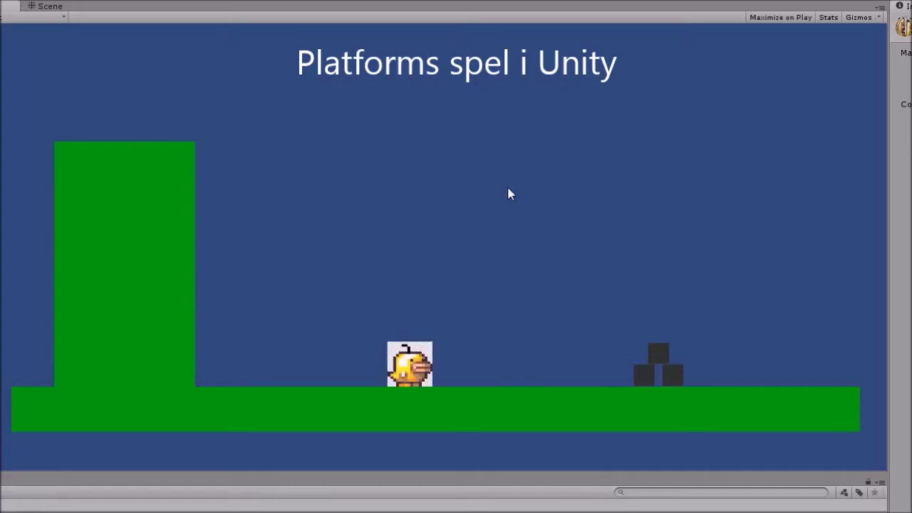
Walk the character right, jump over the dark blocks and move back across them.
key("Left")
key("Right")
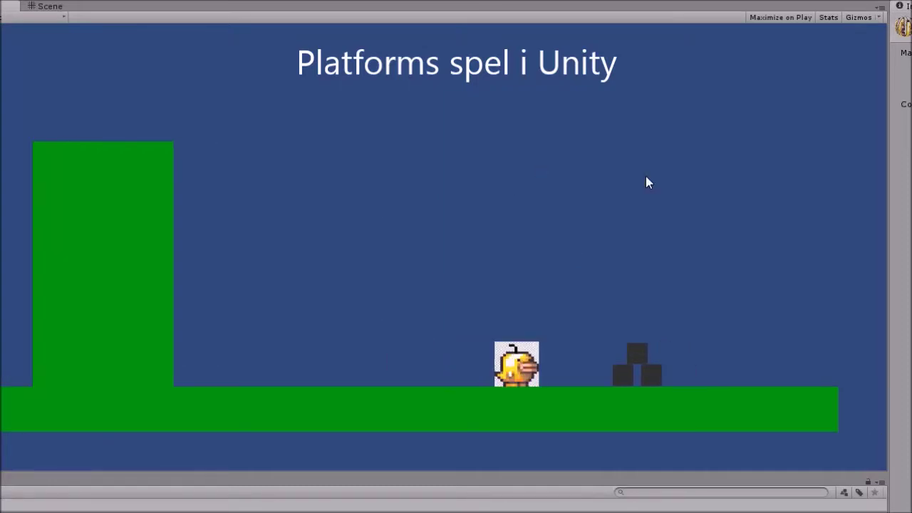
key("space")
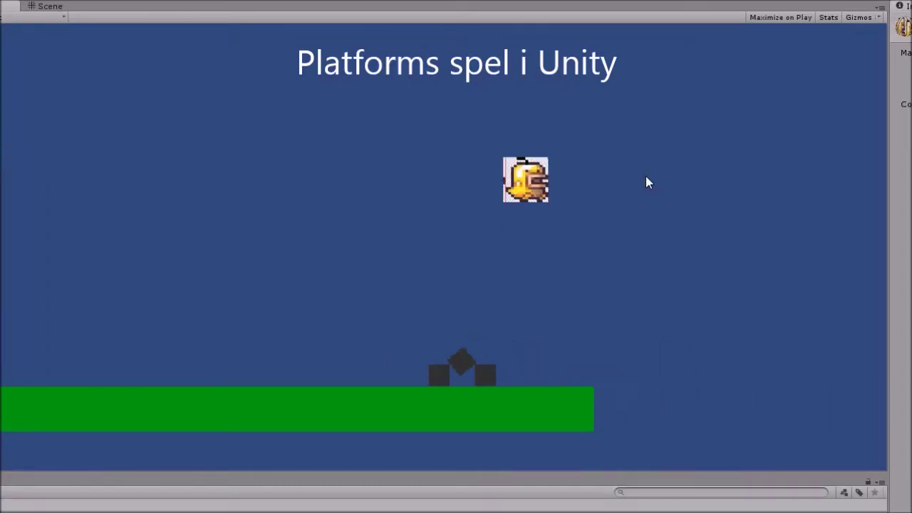
key("Left")
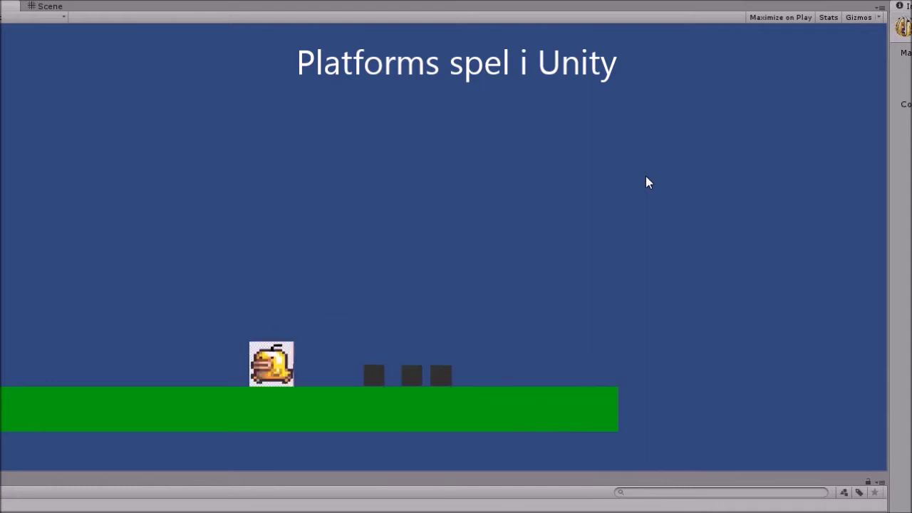
key("Right")
Walk the character left to jump beside the tall green wall, then face right again.
key("Left")
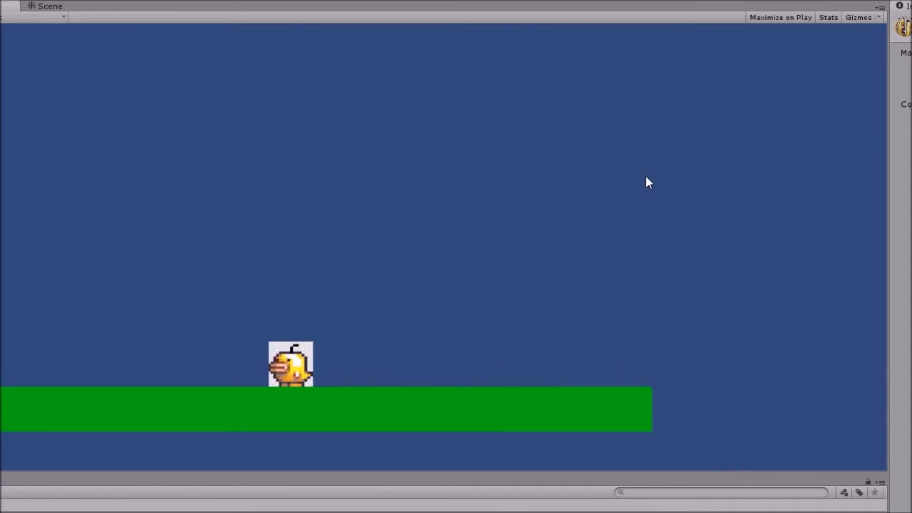
key("space")
key("Right")
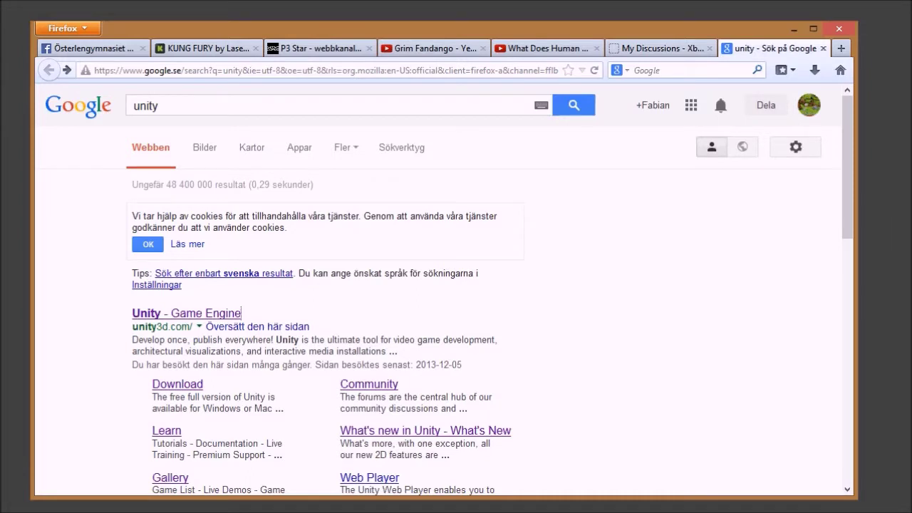
Open the Unity - Game Engine result's download page for Unity 4.3.3, then move the browser aside.
left_click_drag(175, 107, 112, 102)
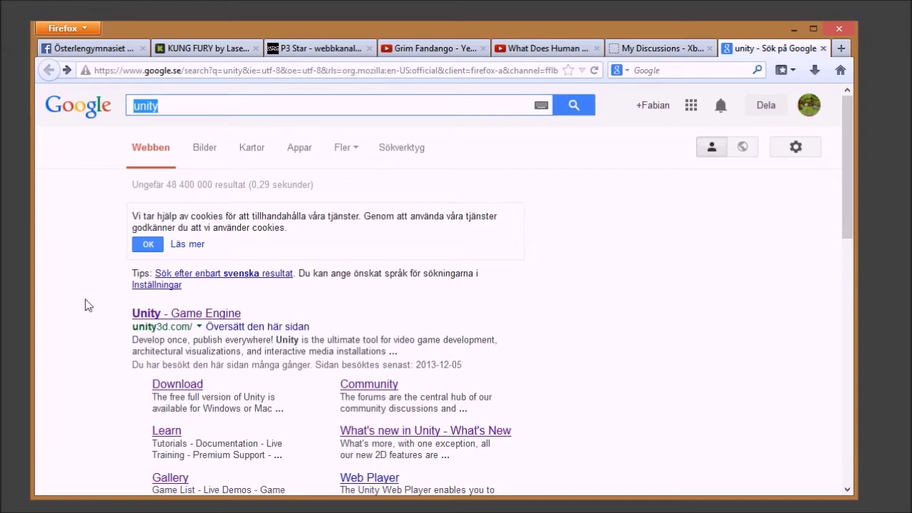
left_click(157, 314)
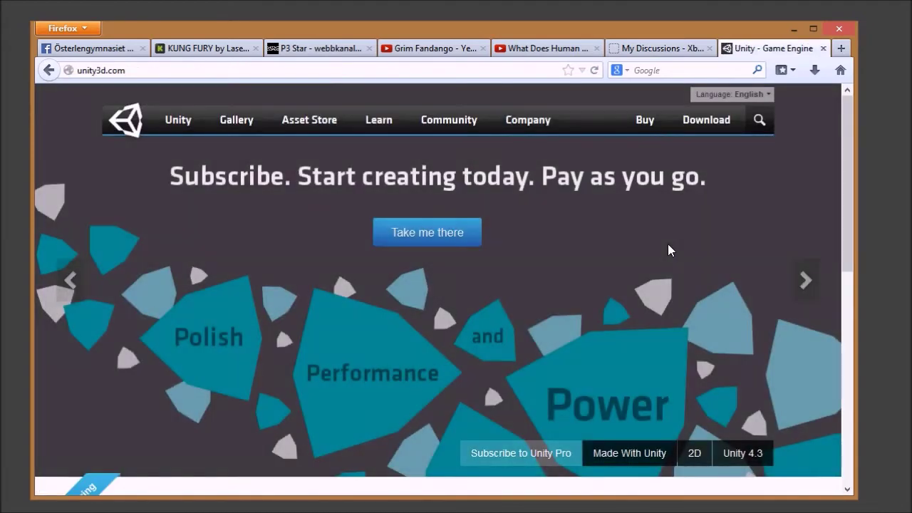
left_click(705, 120)
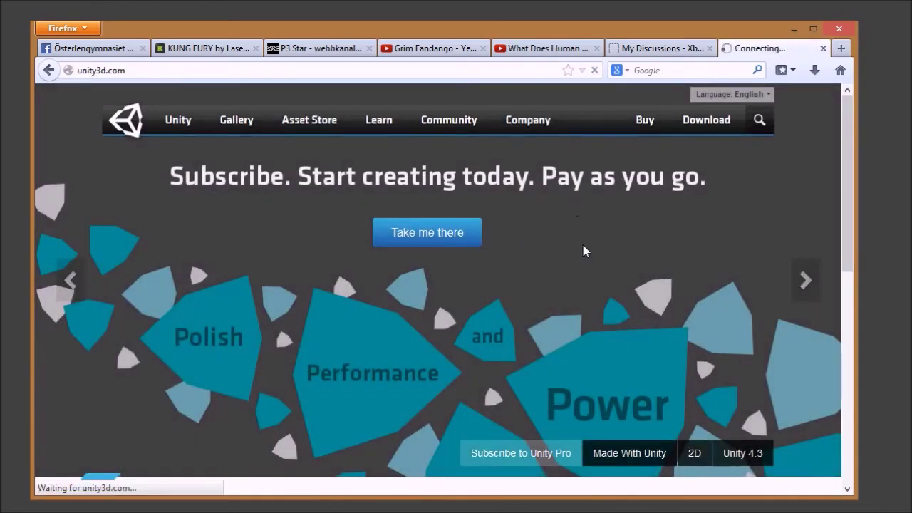
scroll(597, 218, "down", 2)
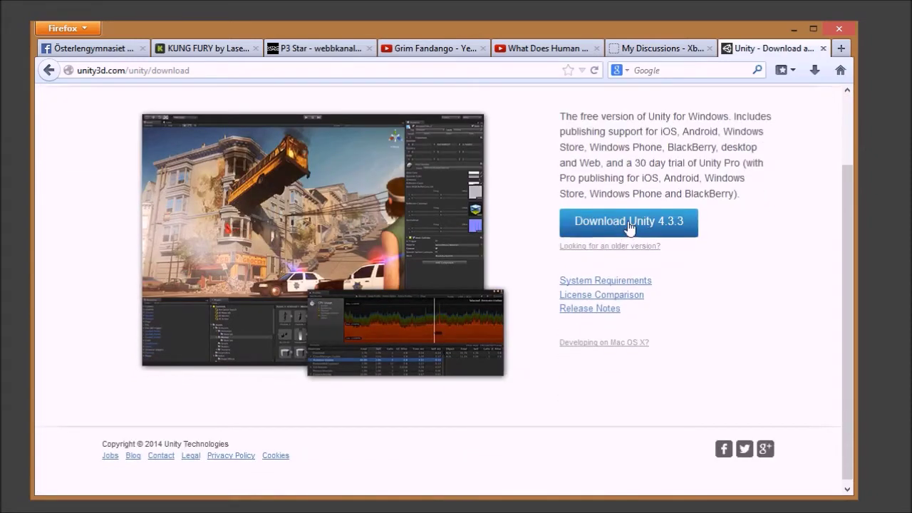
scroll(630, 225, "up", 2)
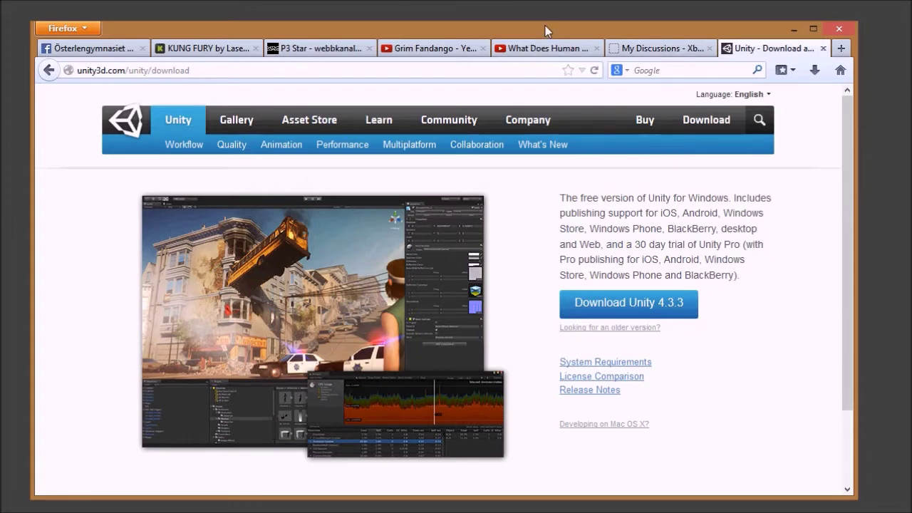
left_click_drag(543, 29, 560, 227)
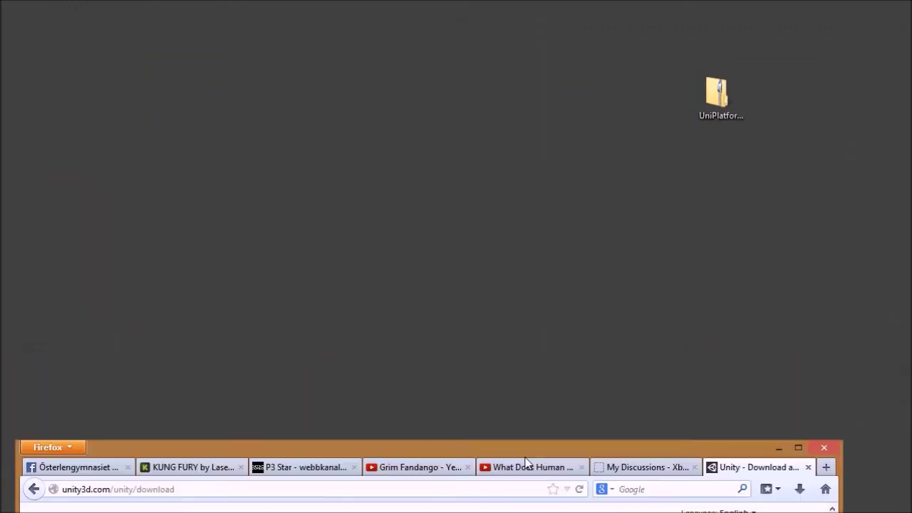
Extract UniPlatformer_start.zip on the desktop using Extract All.
left_click_drag(702, 100, 439, 114)
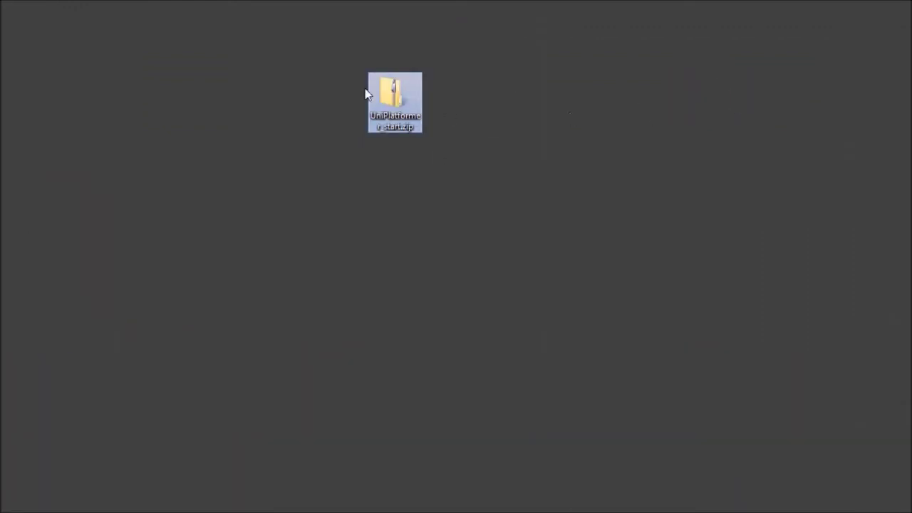
left_click_drag(396, 100, 252, 103)
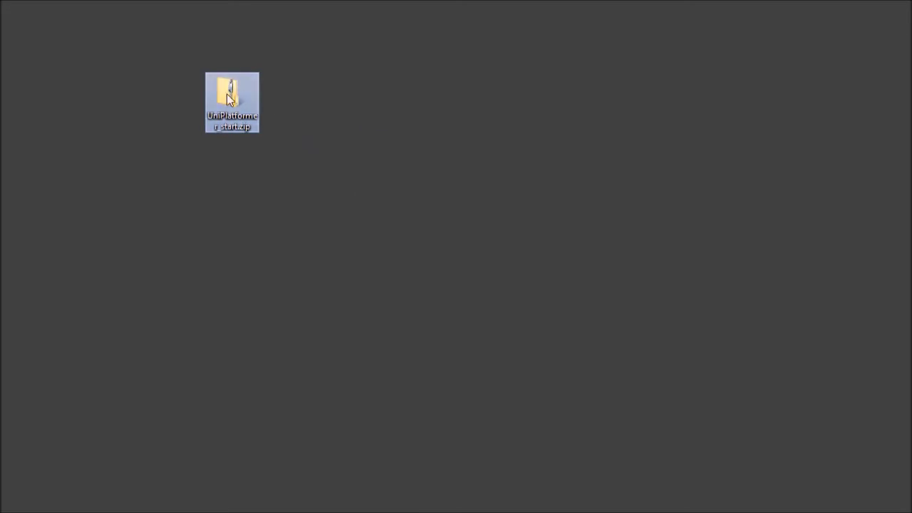
right_click(227, 94)
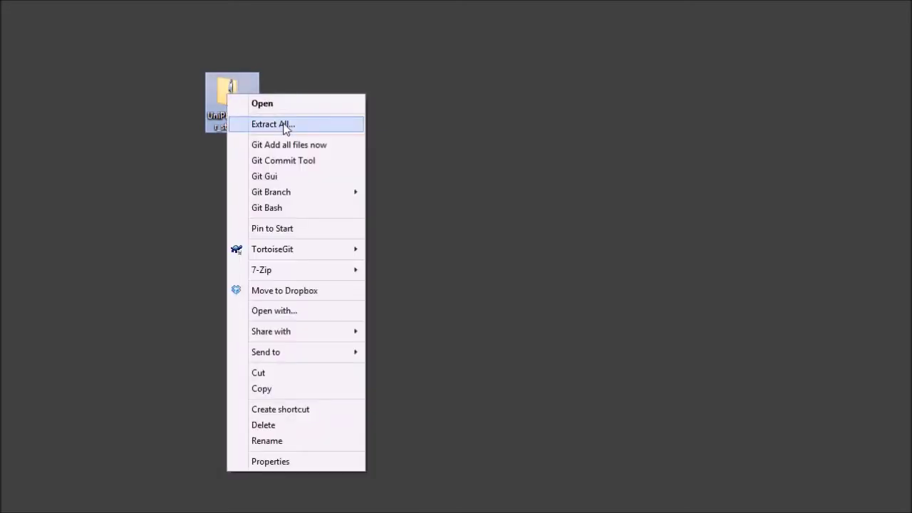
left_click(313, 127)
left_click(594, 478)
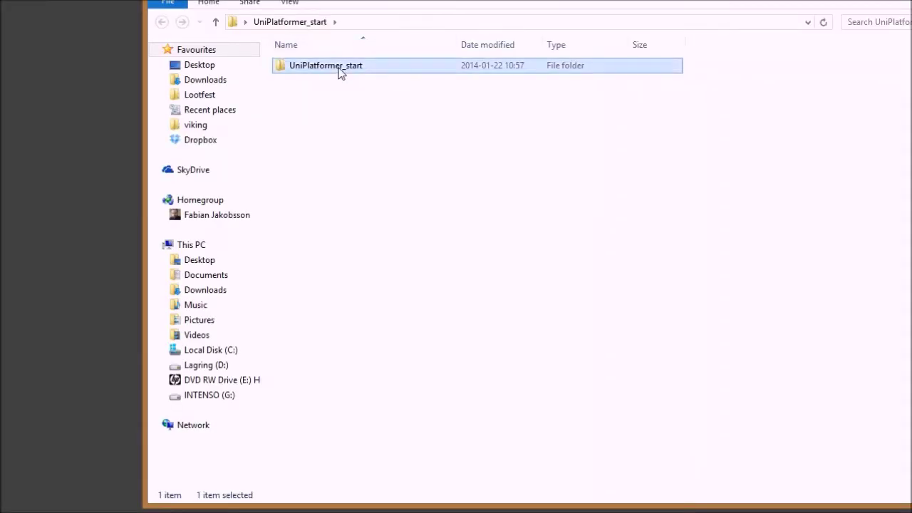
Check the contents of the extracted UniPlatformer_start folder, then return to its parent folder.
double_click(340, 65)
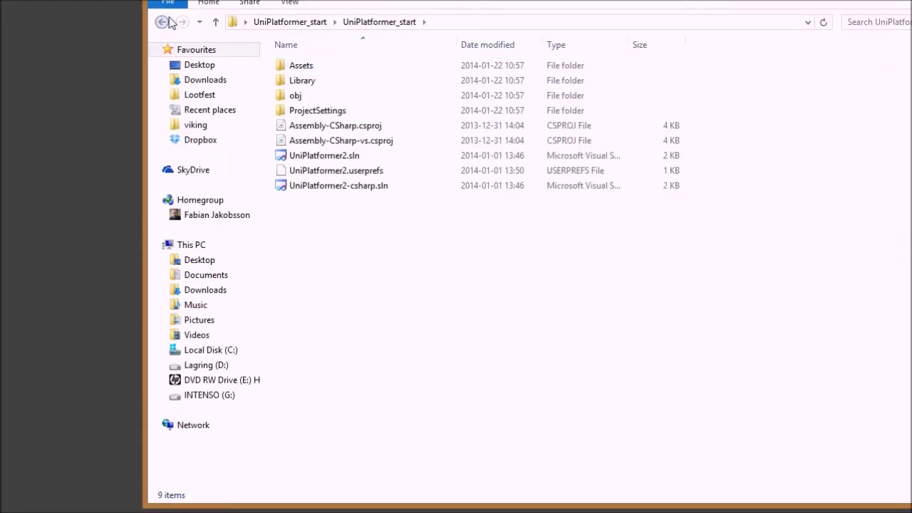
left_click(163, 22)
left_click(359, 147)
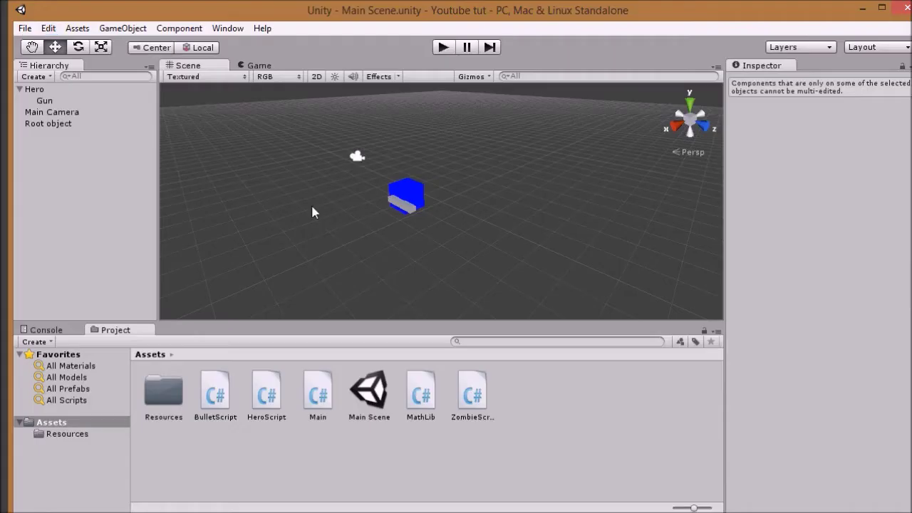
Open the Desktop's UniPlatformer_start folder as the Unity project through File > Open Project.
left_click(23, 31)
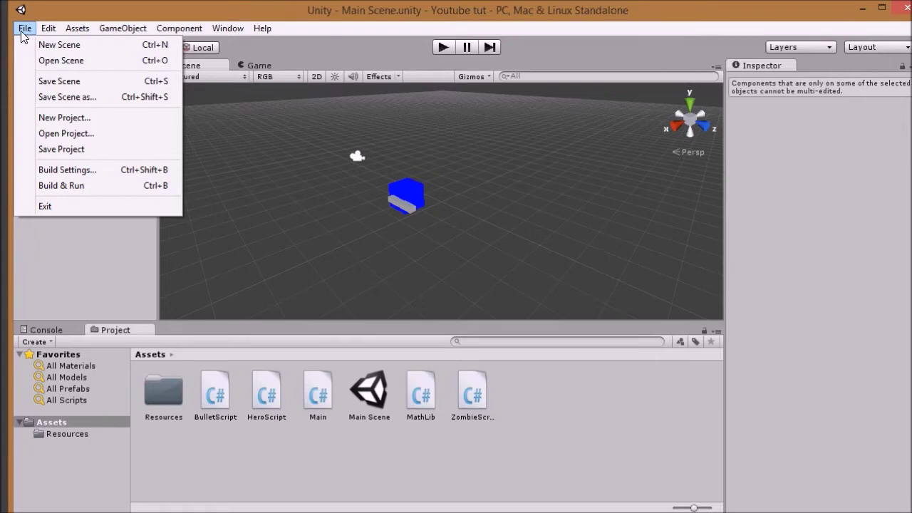
left_click(45, 134)
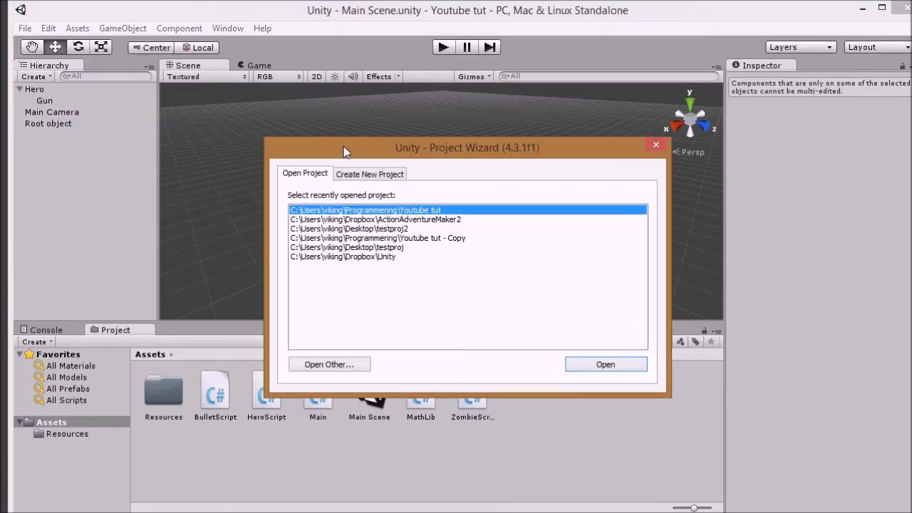
left_click(332, 366)
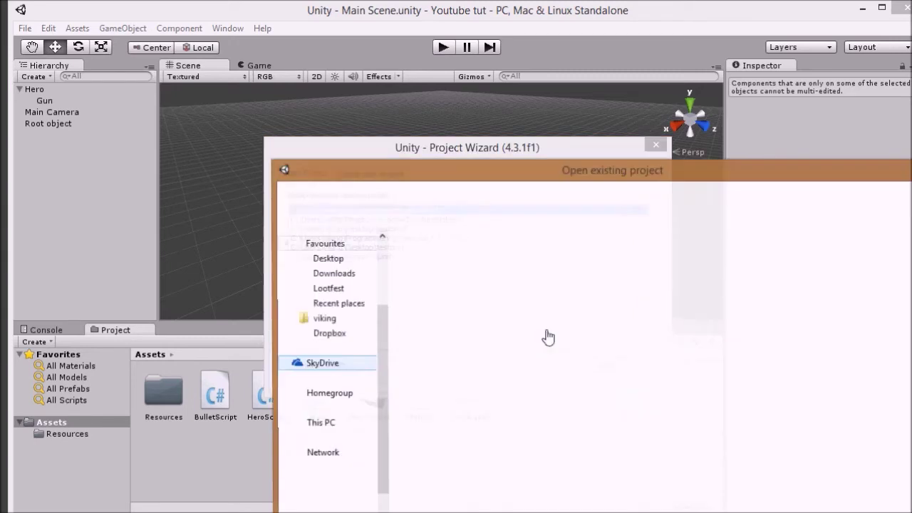
left_click(327, 260)
left_click_drag(582, 176, 395, 35)
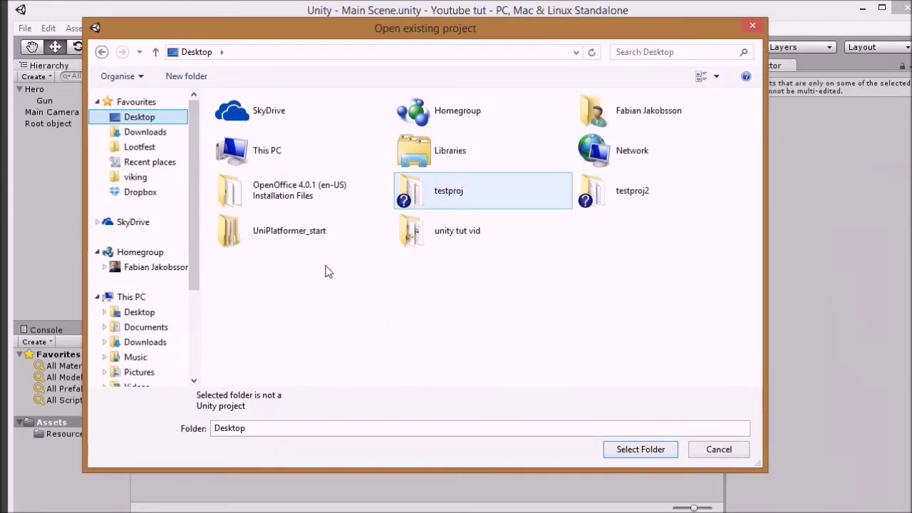
left_click(258, 238)
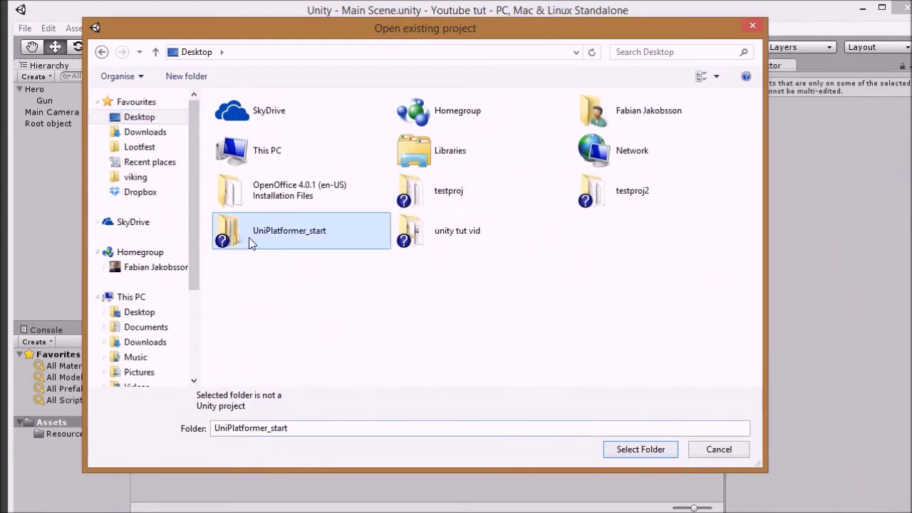
left_click(638, 451)
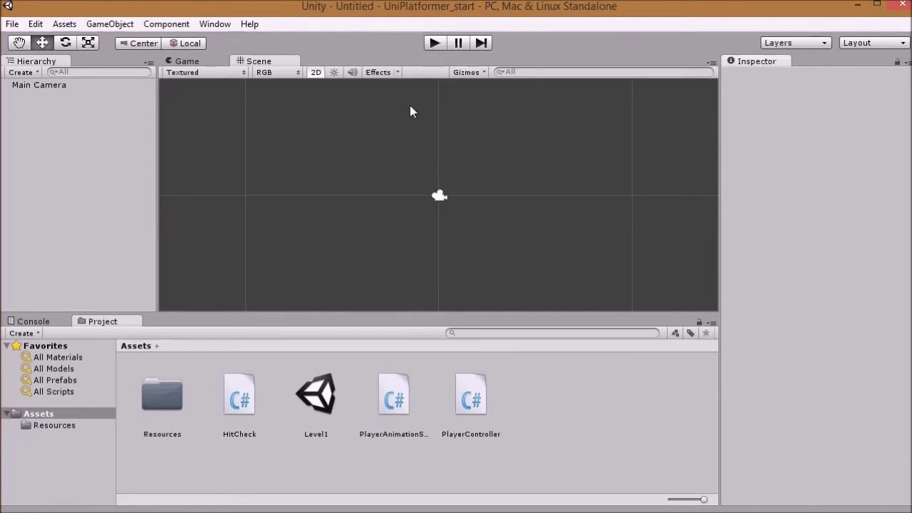
View the PlayerController and PlayerAnimationSettings script code in the Inspector.
left_click(390, 407)
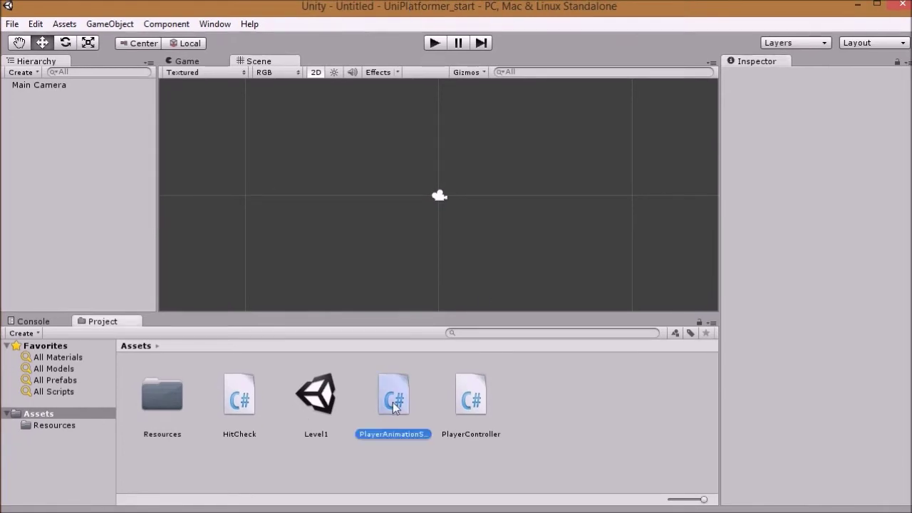
left_click(480, 401)
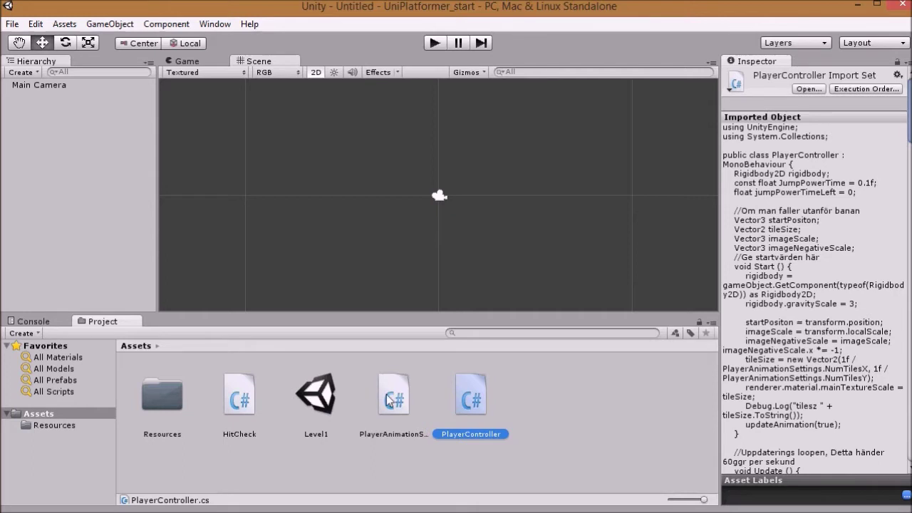
left_click(408, 411)
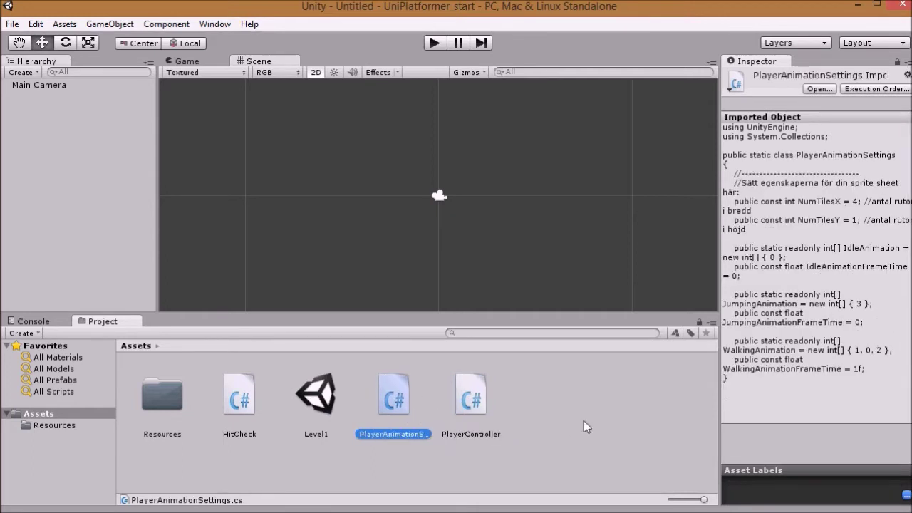
Open the Resources folder and inspect the Flat, FlatAdv, FlatAlpha and FlatAlphaAdv shaders.
double_click(163, 396)
left_click(401, 404)
left_click(324, 405)
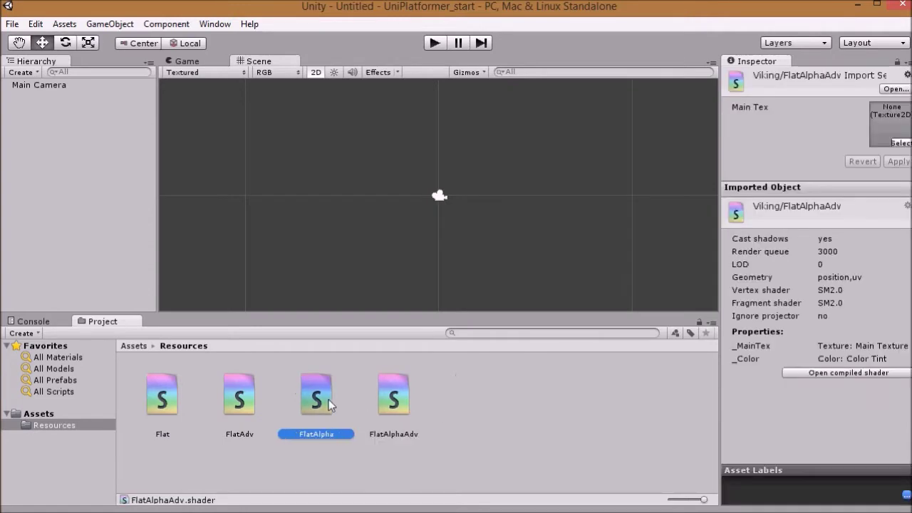
left_click(235, 400)
left_click(168, 405)
left_click(235, 399)
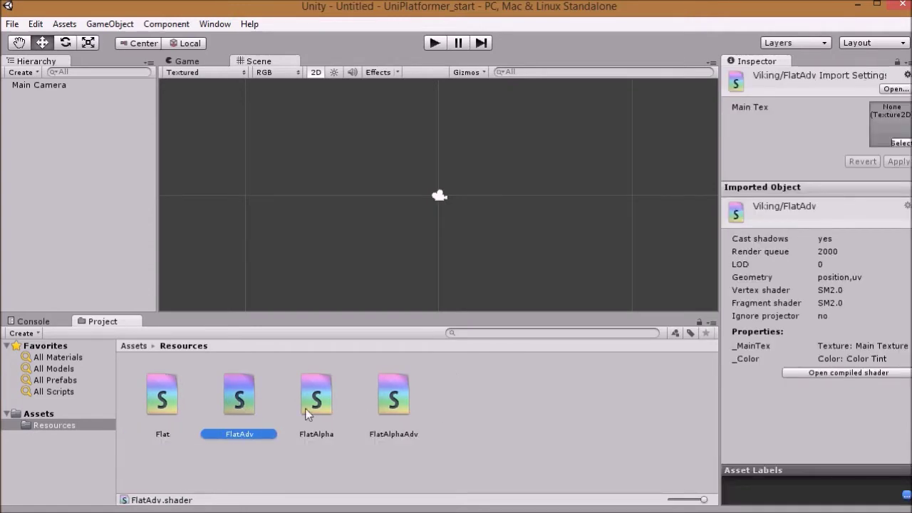
left_click(310, 410)
left_click(394, 403)
left_click(384, 110)
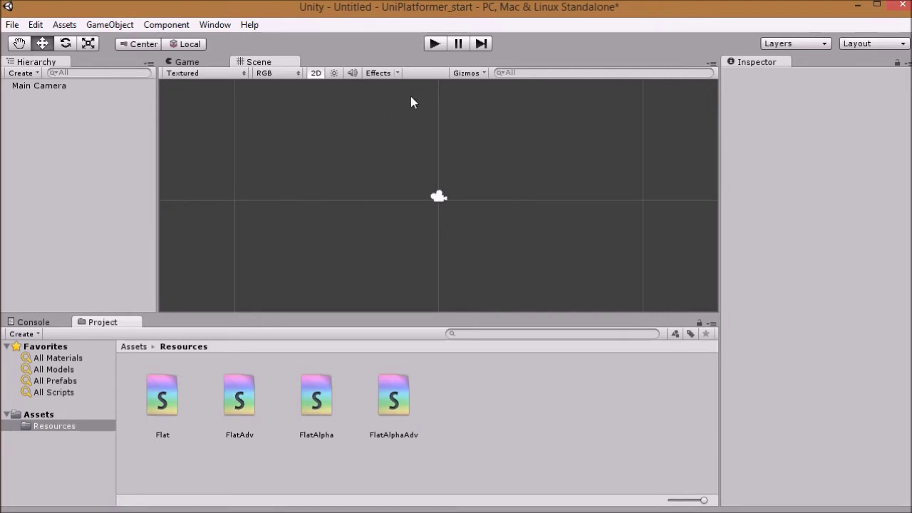
Add a Quad via GameObject > Create Other and lower it below the camera.
left_click(97, 26)
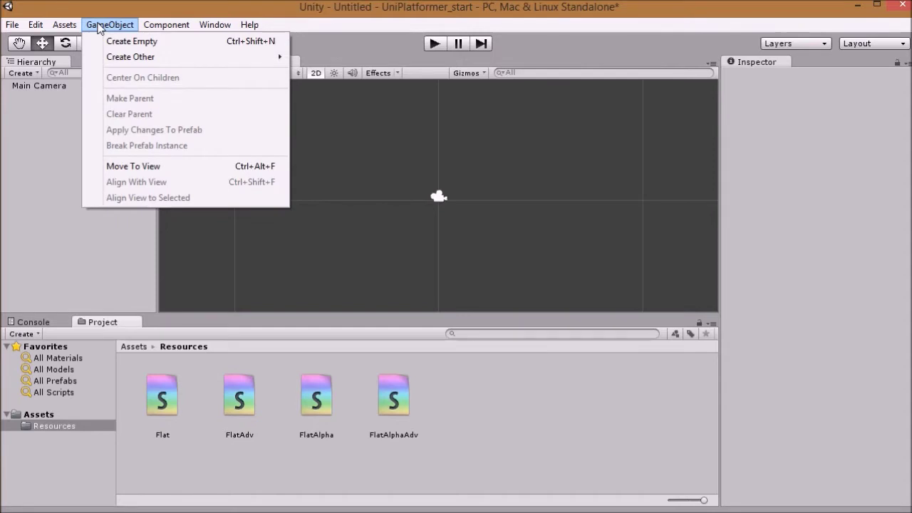
mouse_move(120, 57)
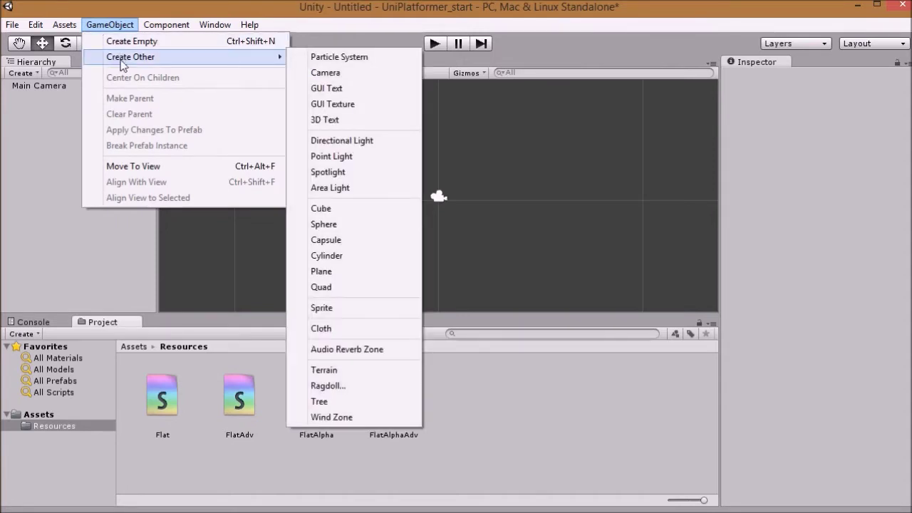
left_click(333, 289)
left_click(437, 207)
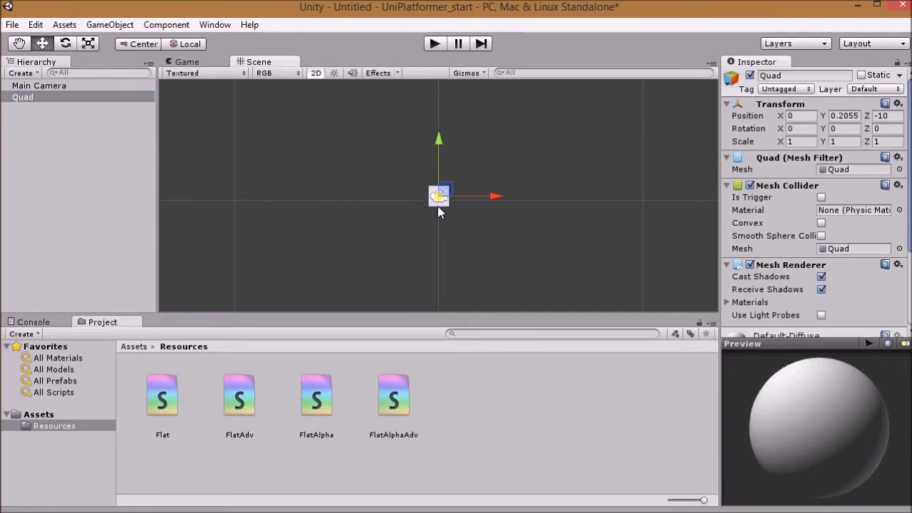
left_click_drag(438, 142, 436, 163)
Stretch the quad along X into a long flat platform and preview it in Play mode.
left_click(89, 44)
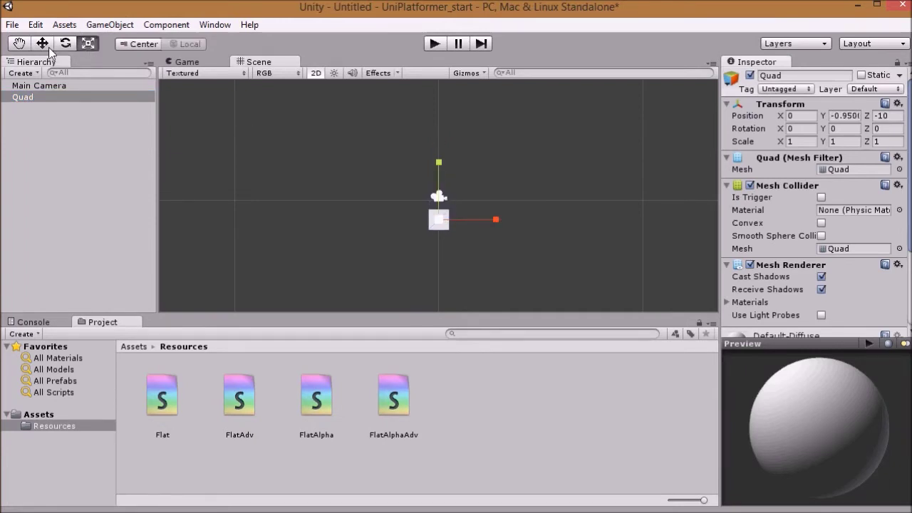
left_click(65, 44)
left_click(88, 44)
left_click_drag(498, 219, 585, 220)
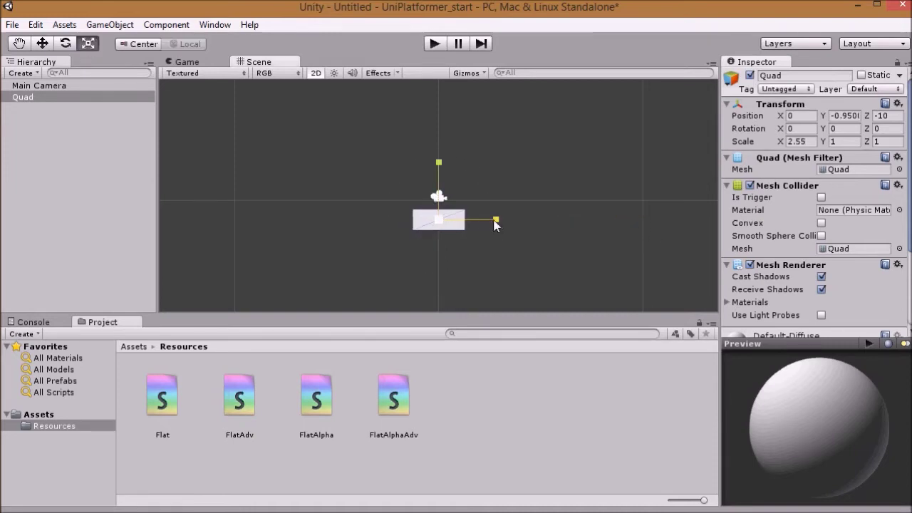
left_click_drag(497, 224, 645, 227)
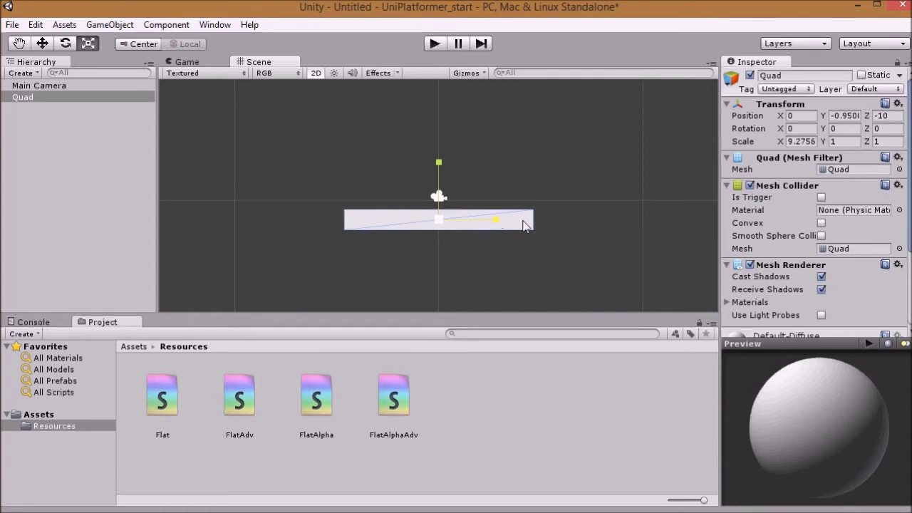
left_click(519, 243)
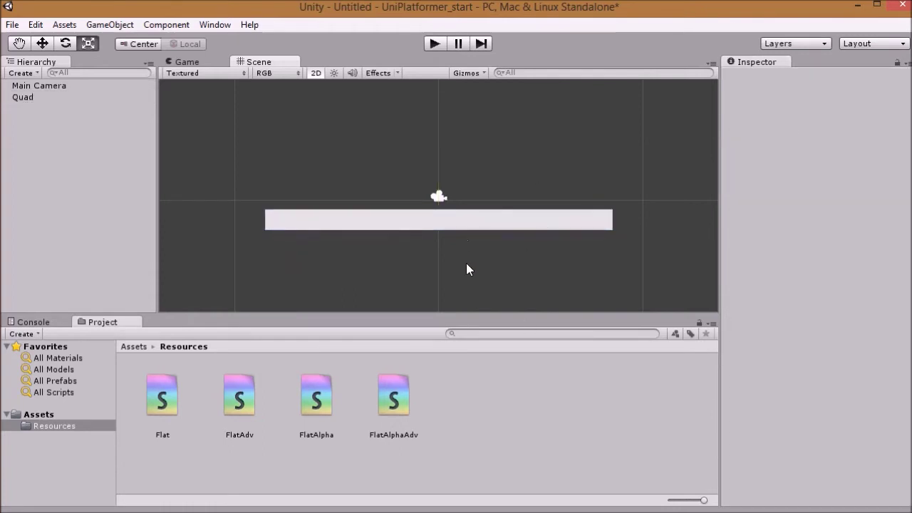
left_click(432, 44)
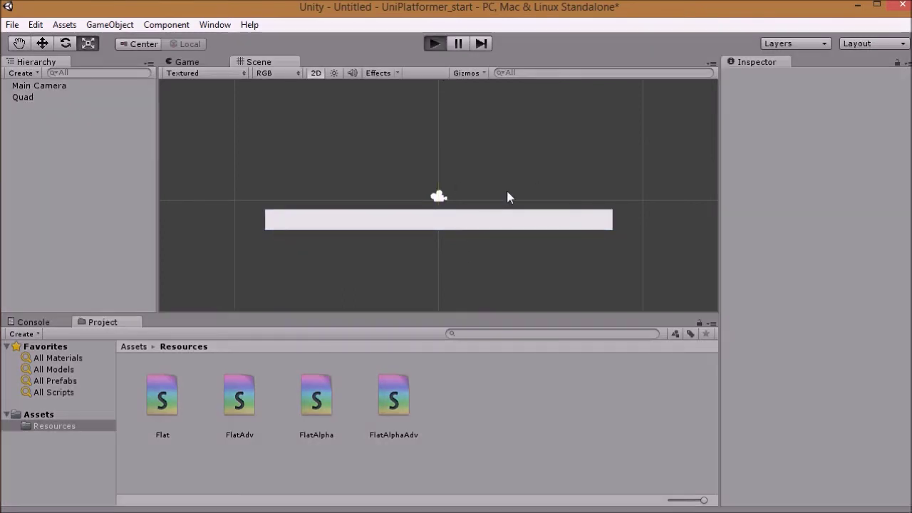
left_click(436, 45)
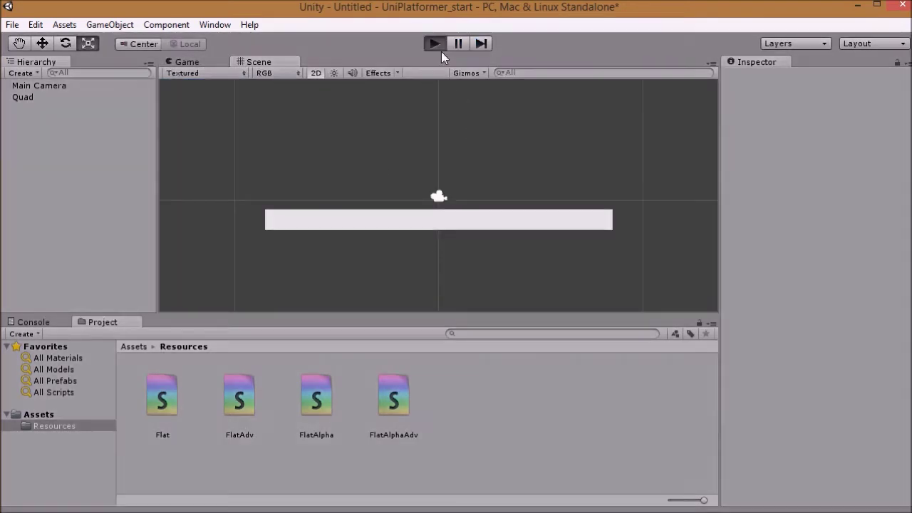
left_click(437, 44)
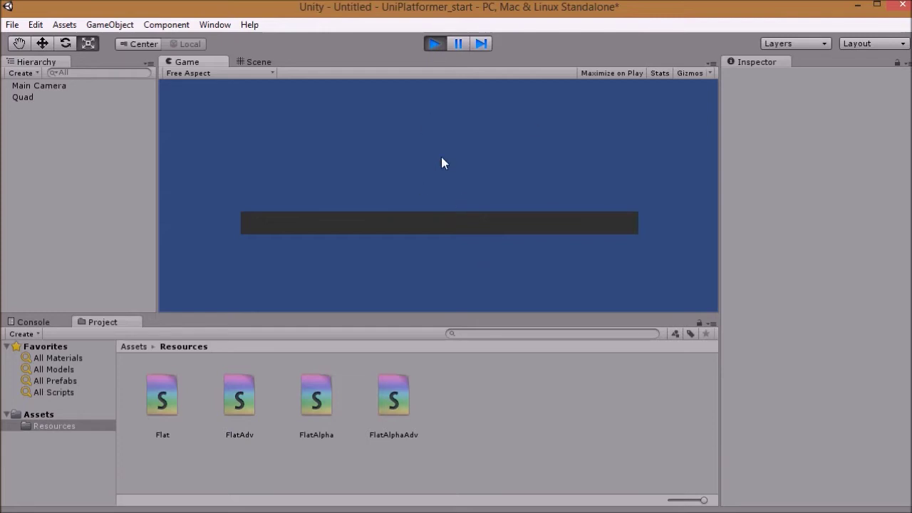
left_click(437, 43)
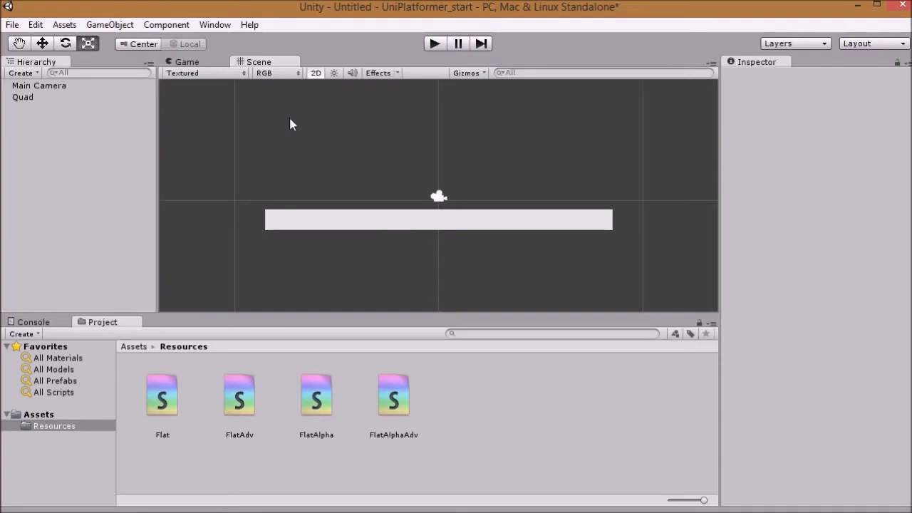
left_click(441, 198)
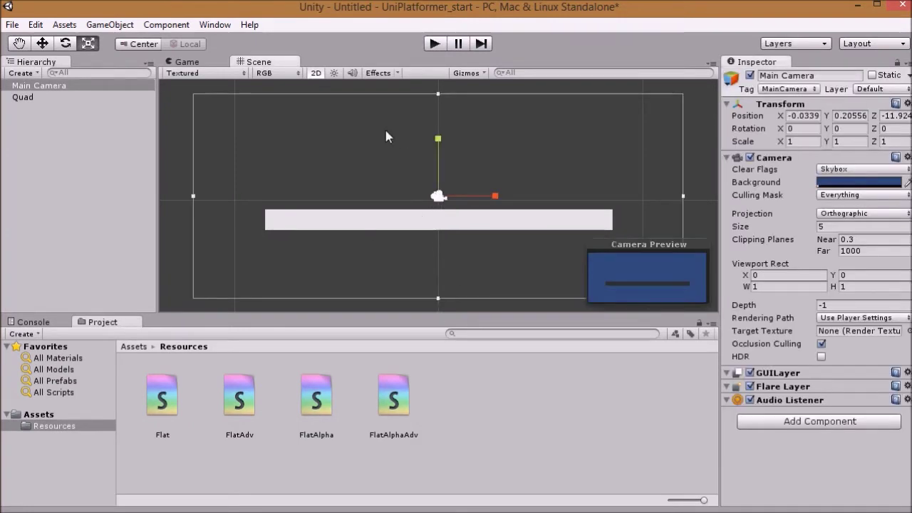
Pull the Main Camera back along Z in 3D view, then restore 2D and select the Quad.
left_click(314, 74)
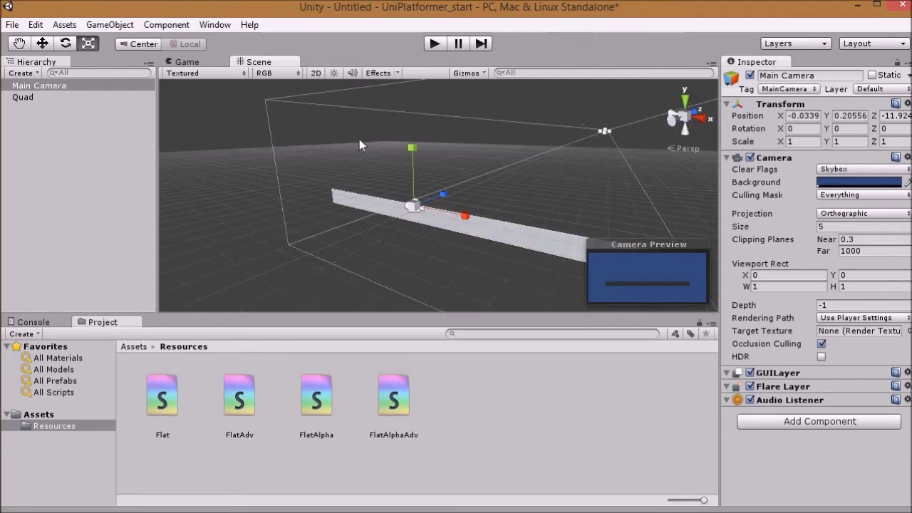
left_click(42, 44)
mouse_move(443, 199)
left_mouse_down()
mouse_move(433, 208)
mouse_move(668, 265)
left_mouse_up()
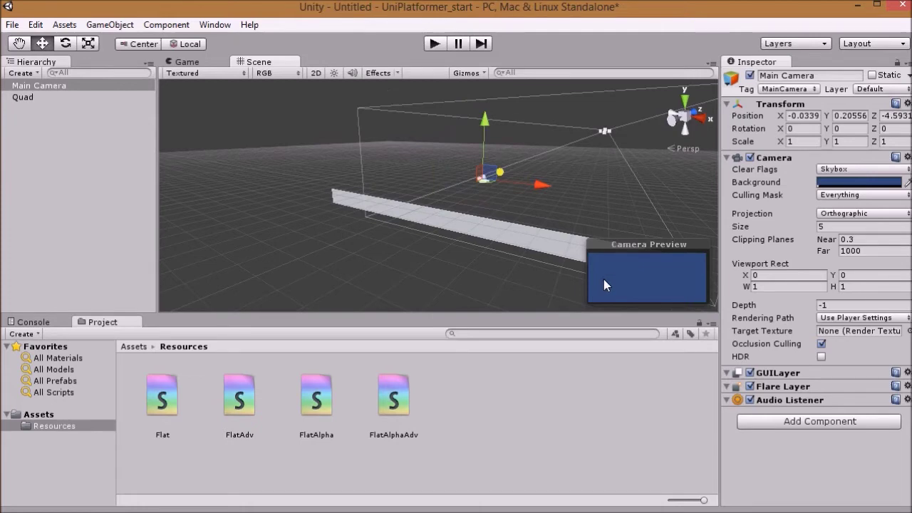
left_click_drag(510, 193, 453, 195)
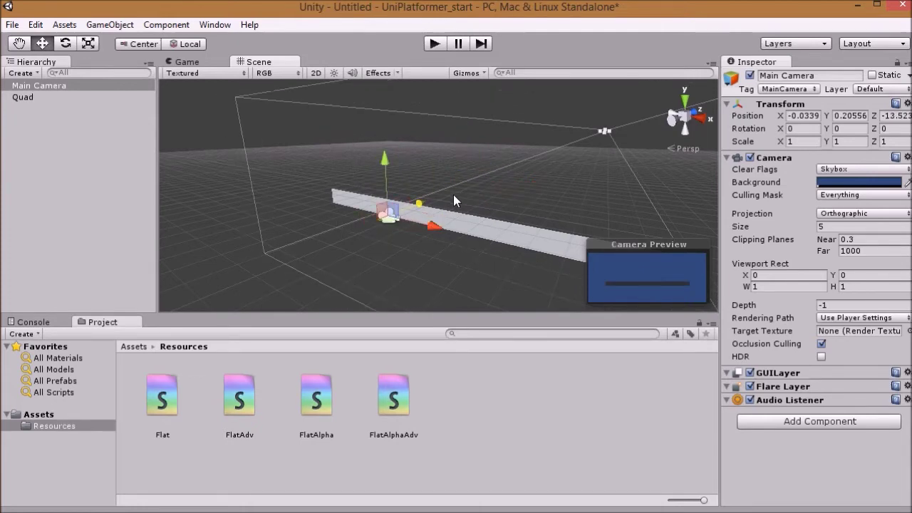
left_click(316, 74)
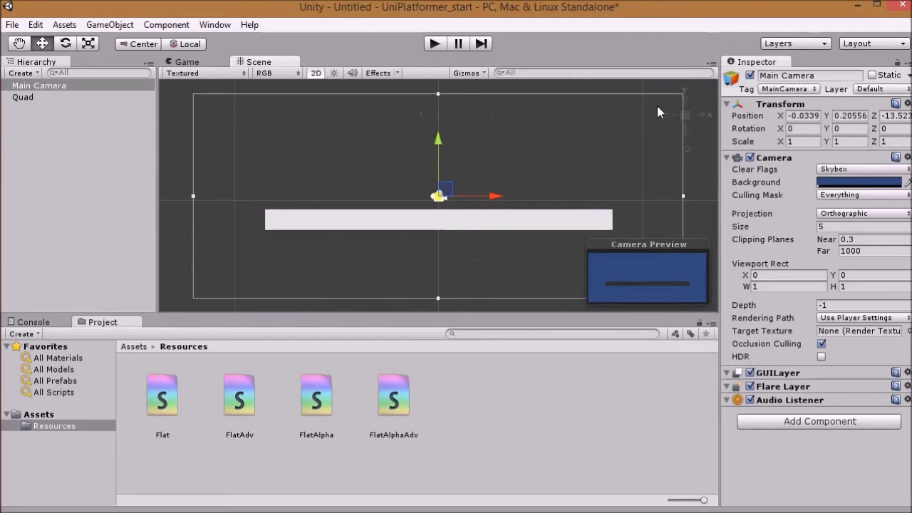
left_click(332, 224)
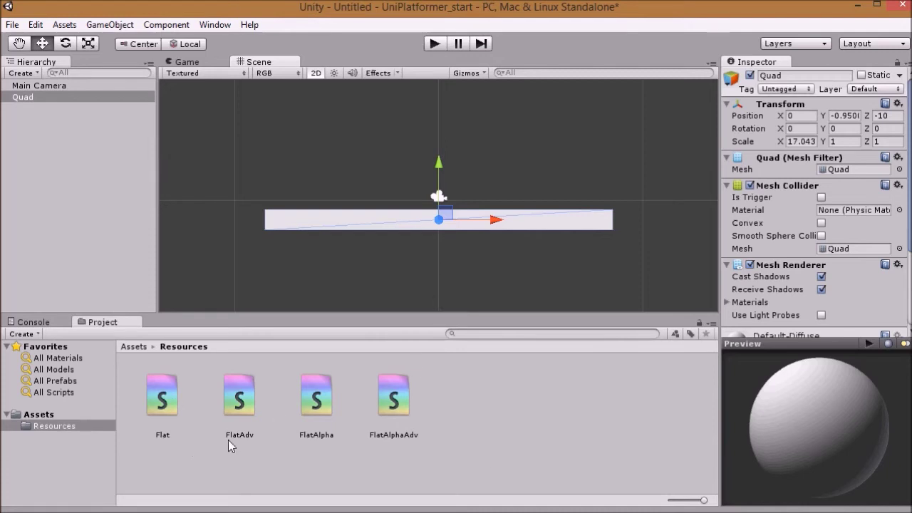
In the Resources folder, create a Material asset named platformMat.
left_click(46, 417)
left_click(53, 428)
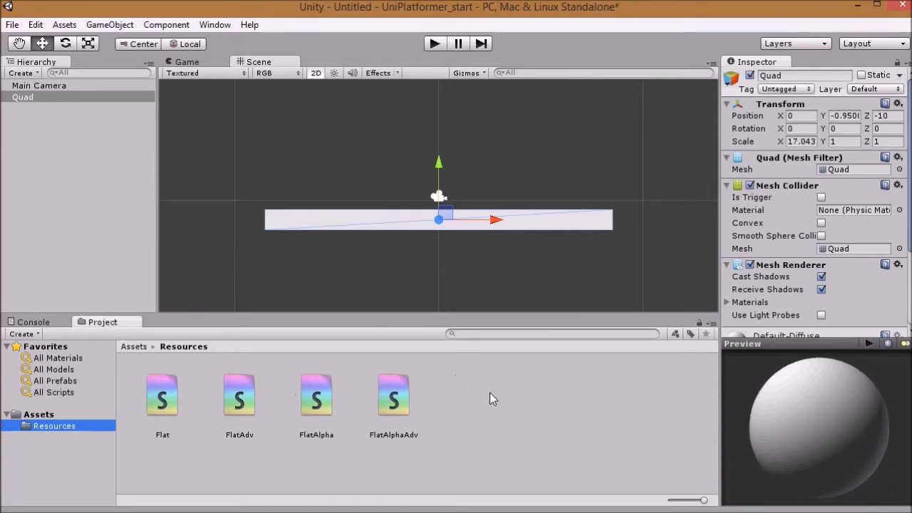
right_click(489, 393)
mouse_move(528, 405)
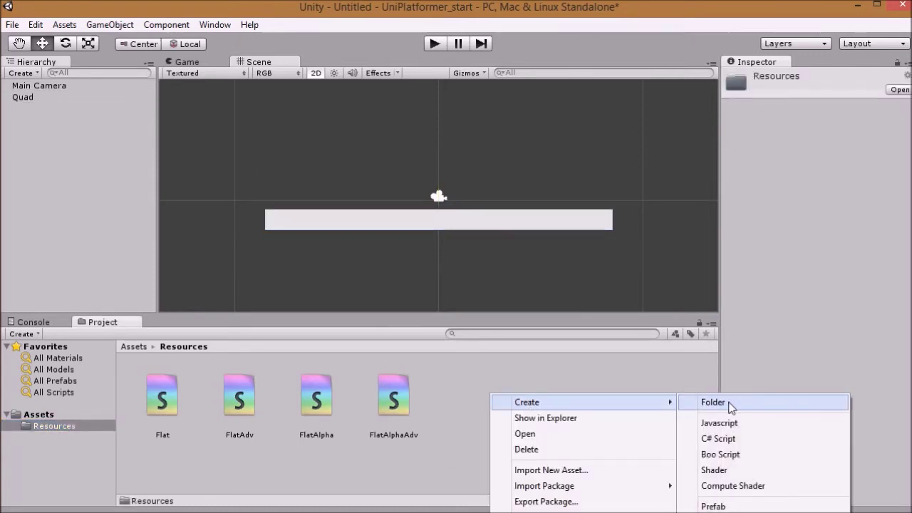
left_click(717, 510)
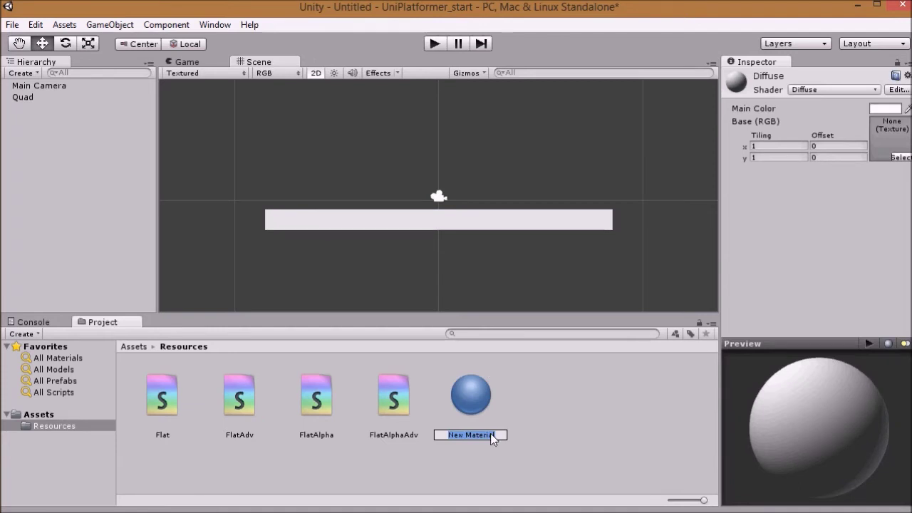
type("platformMat")
key("Return")
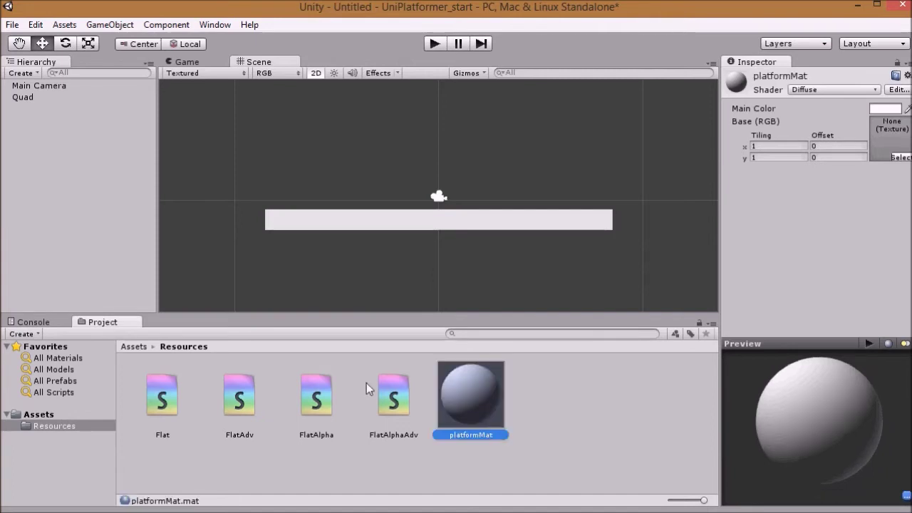
left_click(556, 409)
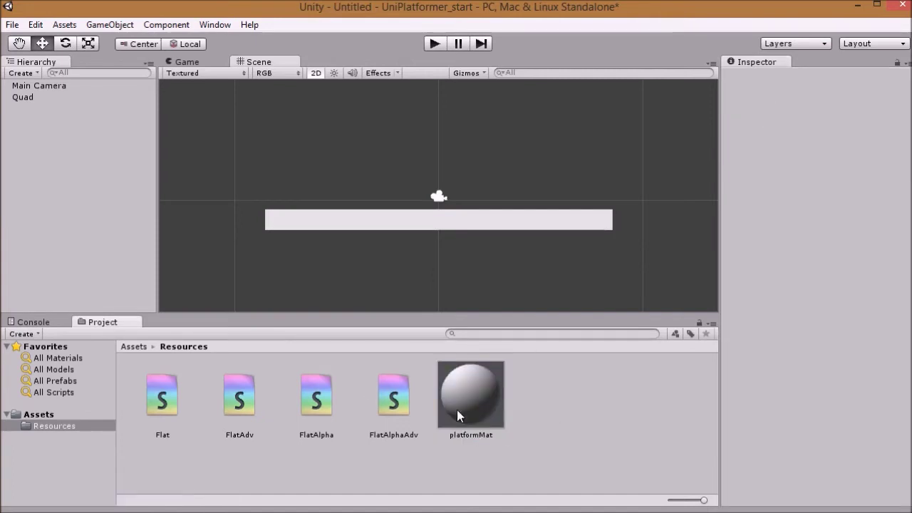
Set platformMat's shader to Viking > FlatAdv in the Inspector.
left_click(459, 406)
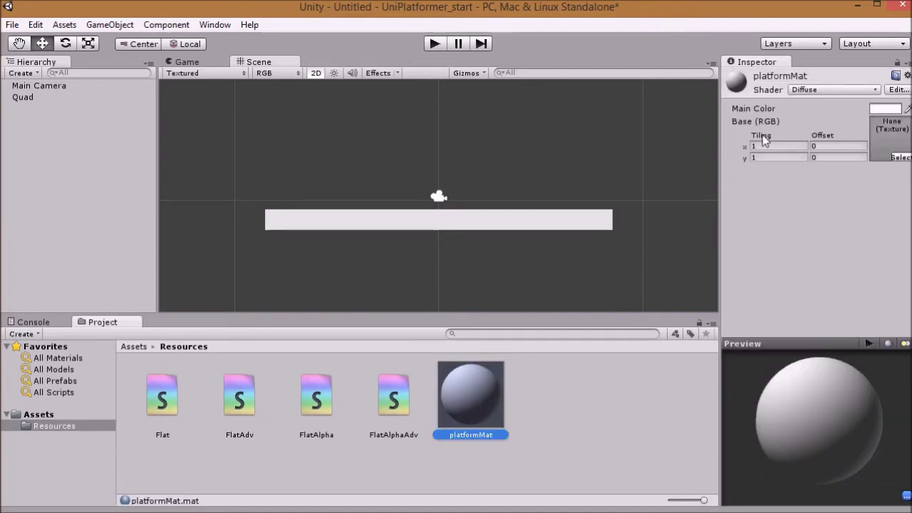
left_click(875, 92)
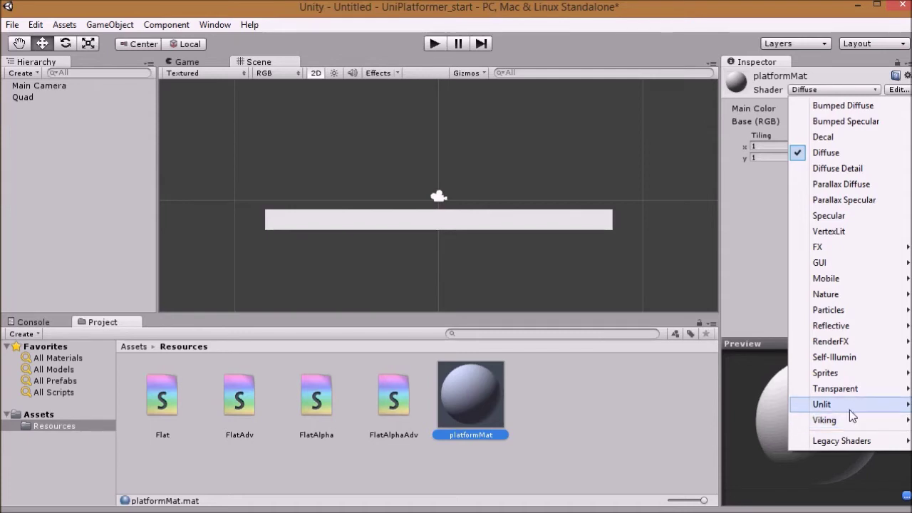
left_click(583, 7)
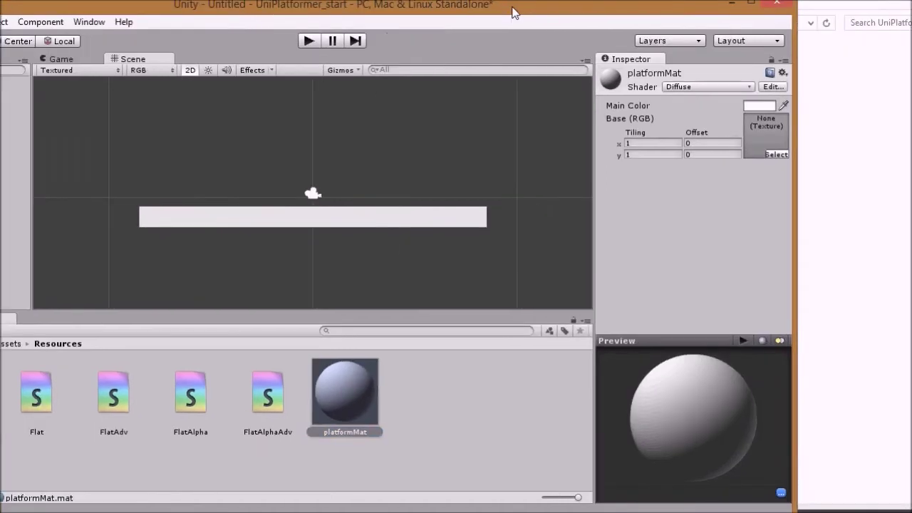
left_click(727, 87)
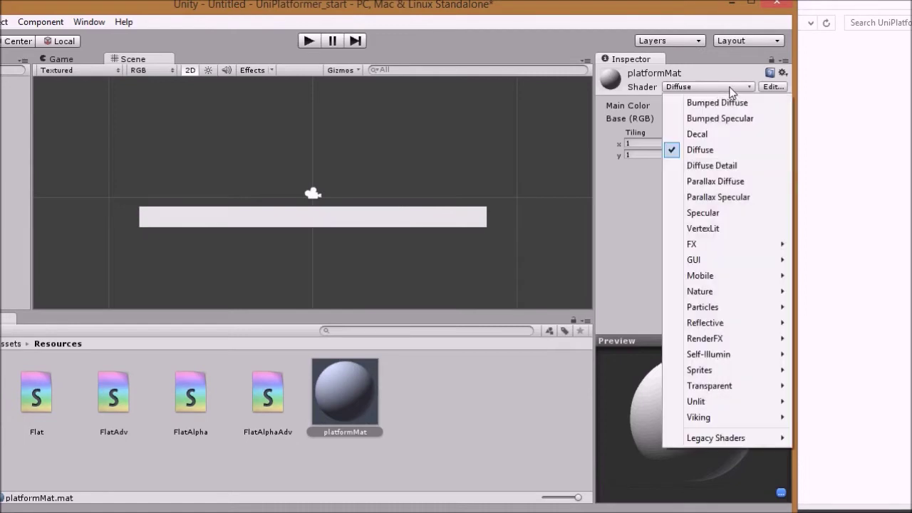
mouse_move(712, 419)
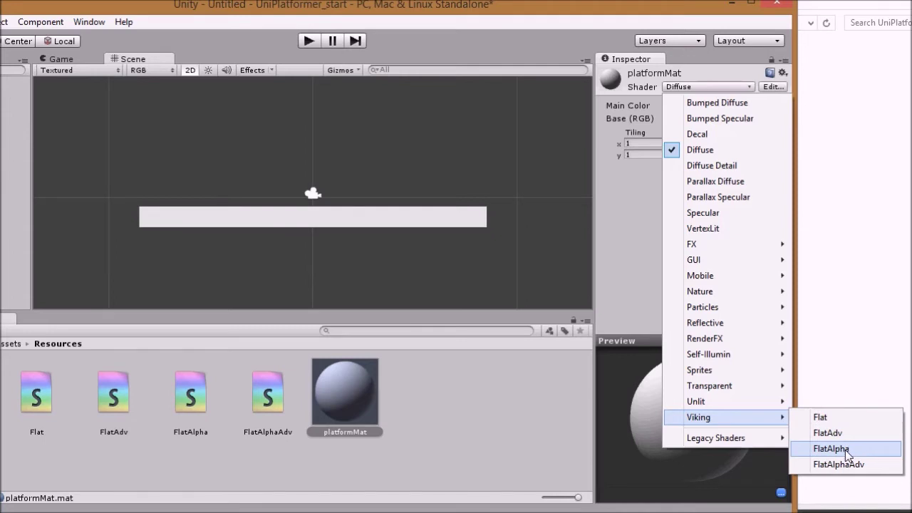
left_click(828, 433)
left_click_drag(435, 9, 549, 8)
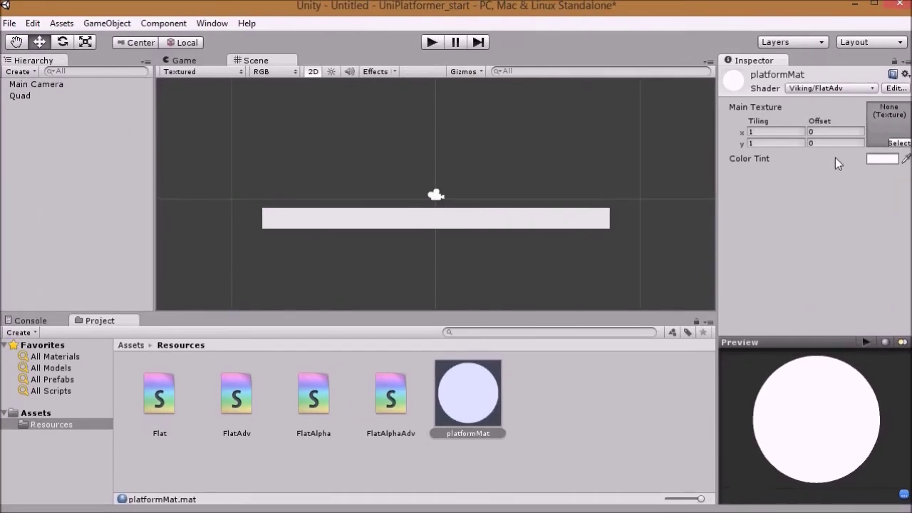
Tint platformMat dark green (R0 G118 B15) and drag it onto the platform quad.
left_click(877, 159)
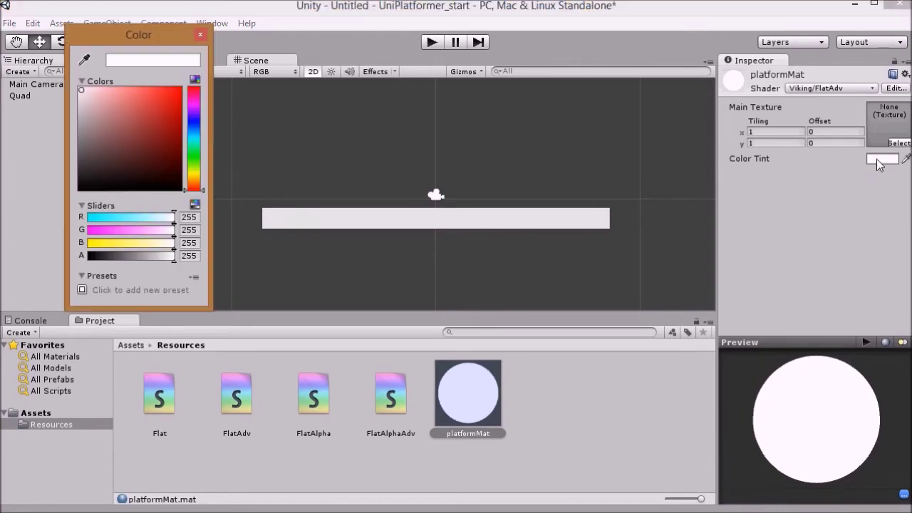
left_click_drag(194, 125, 196, 156)
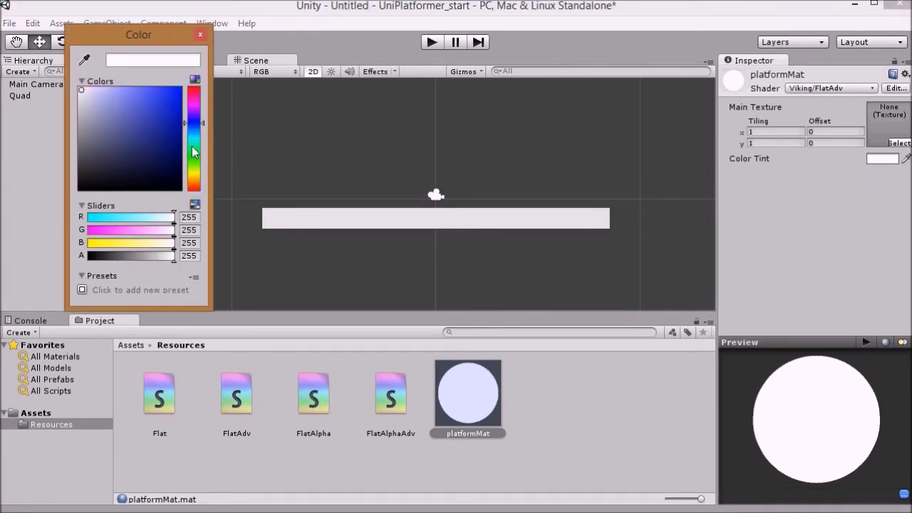
left_click(178, 141)
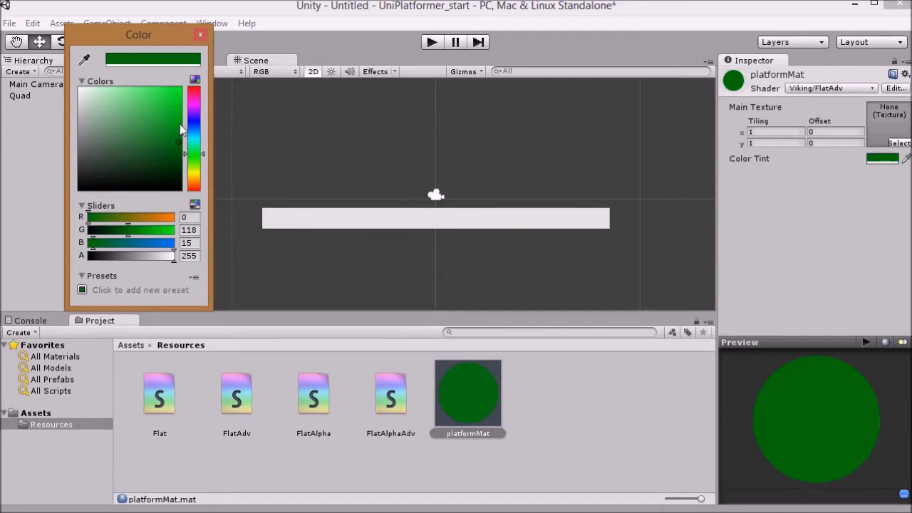
left_click(200, 34)
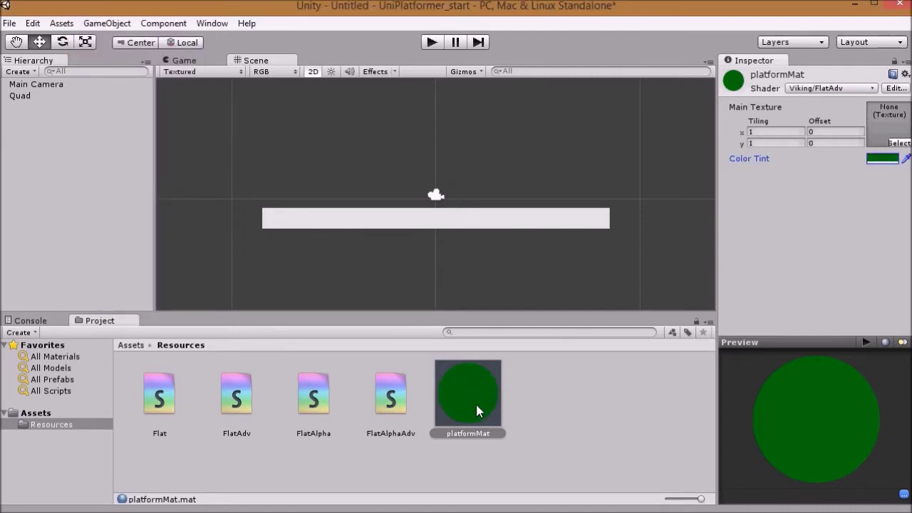
left_click_drag(477, 411, 472, 222)
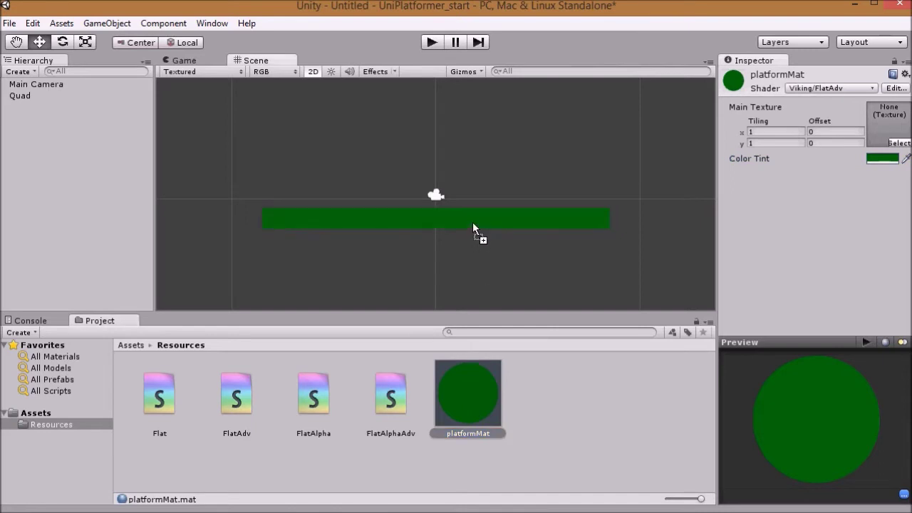
left_click(579, 431)
left_click(431, 43)
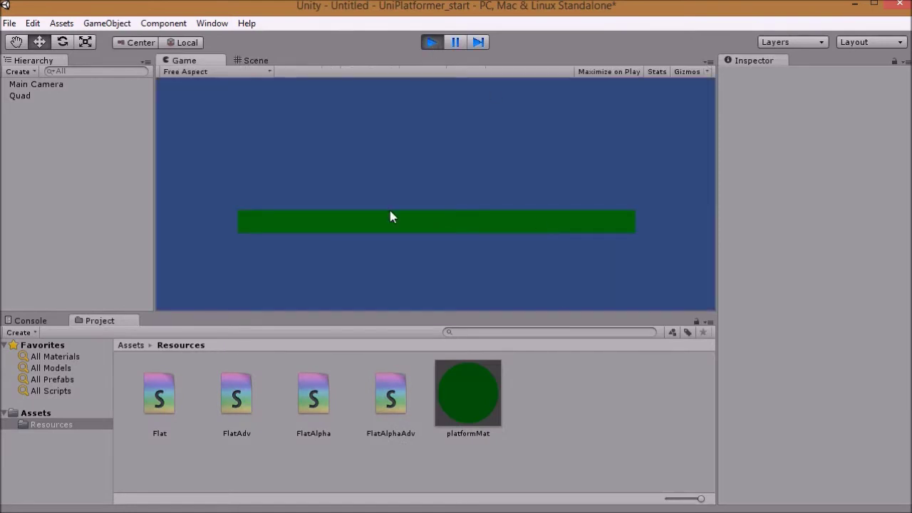
left_click(433, 43)
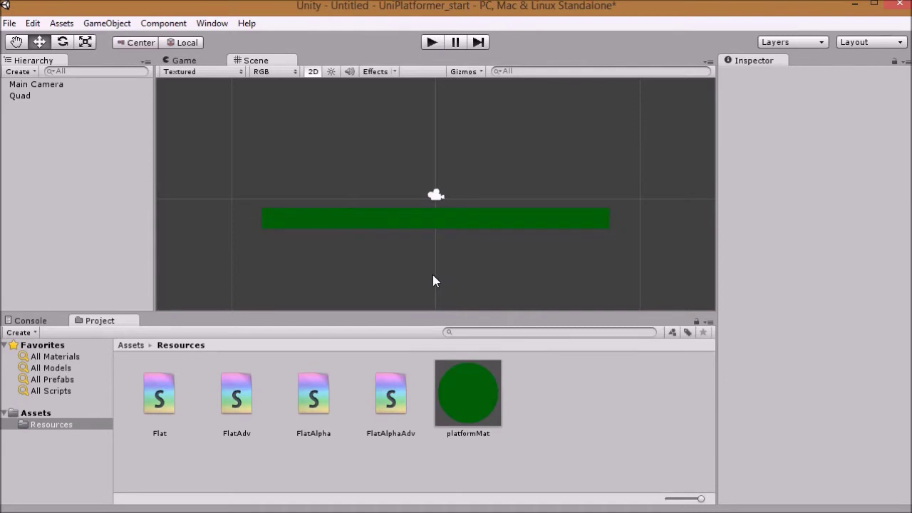
left_click(343, 223)
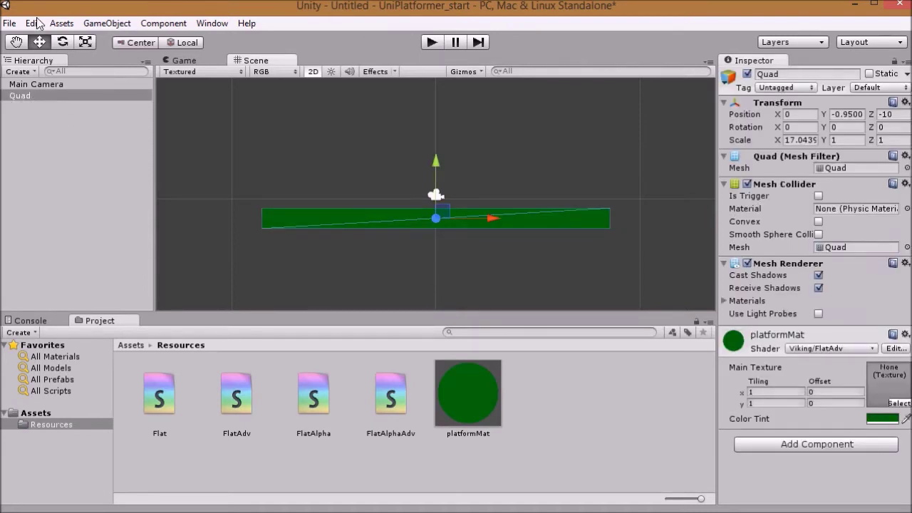
Duplicate the green Quad from its right-click menu, adding a second Quad to the Hierarchy.
double_click(29, 93)
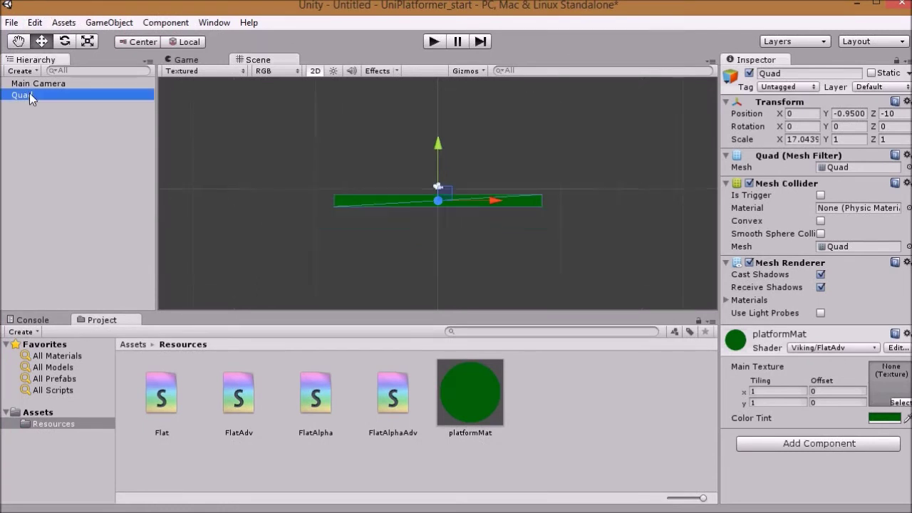
right_click(44, 97)
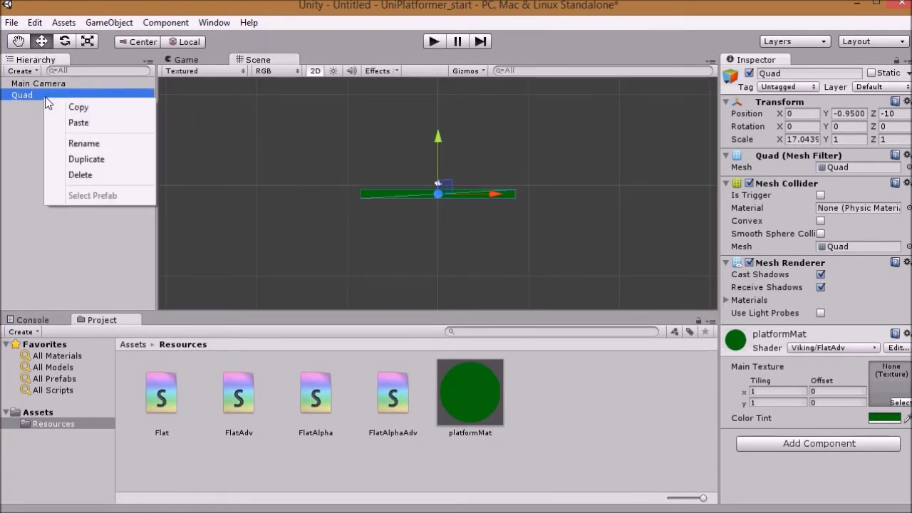
left_click(77, 159)
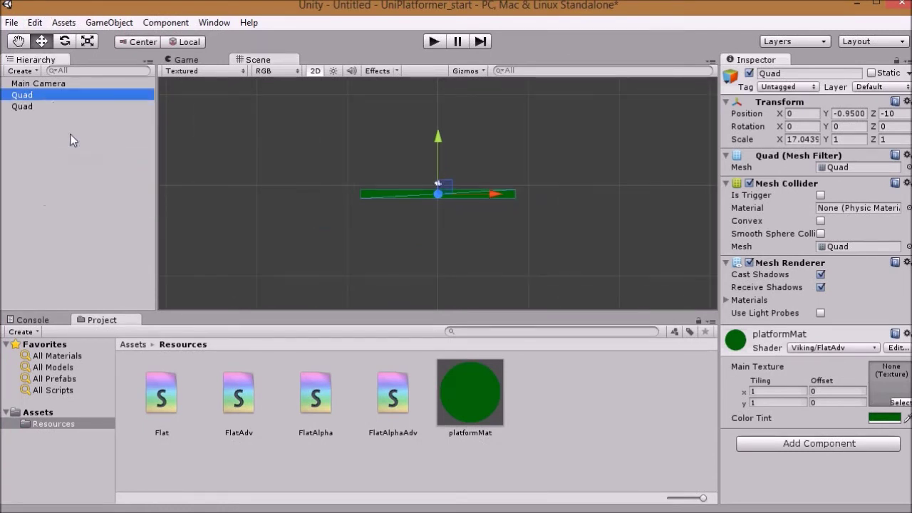
Delete the duplicate Quad and rename the remaining green quad to 'Platform'.
left_click(38, 107)
key("Delete")
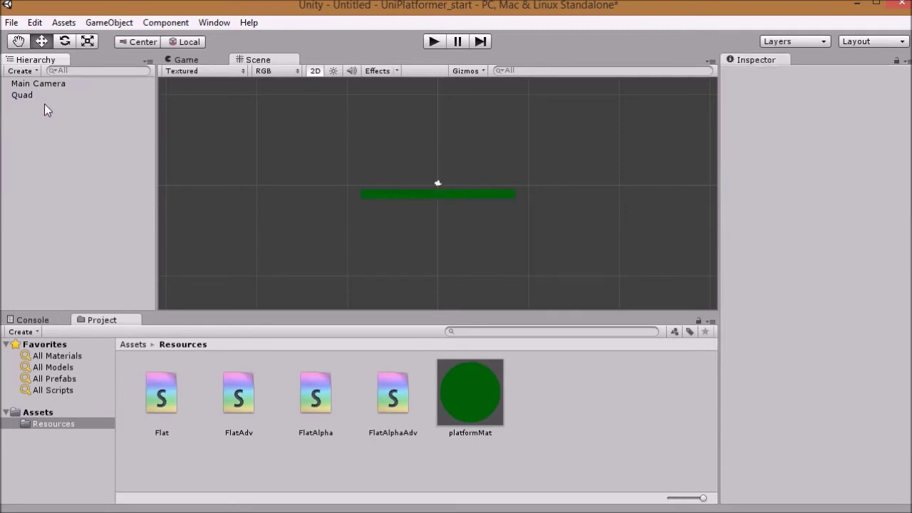
right_click(43, 96)
left_click(107, 146)
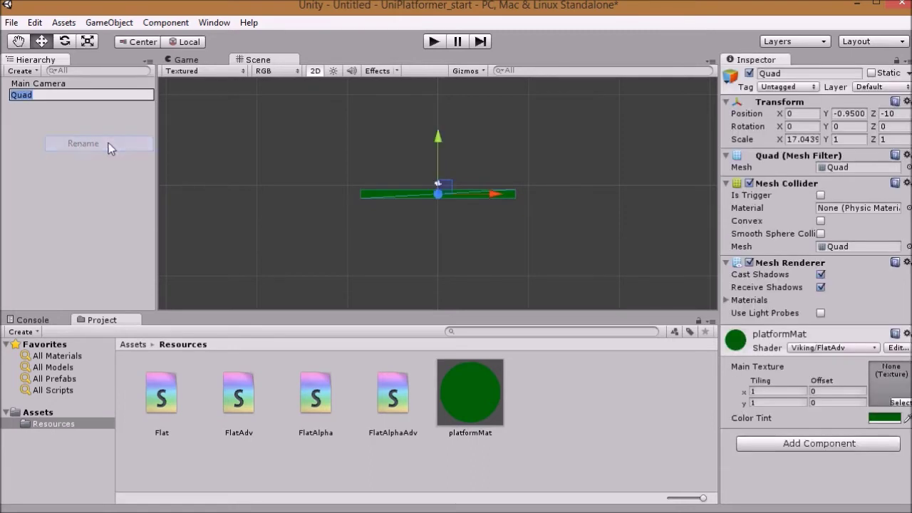
type("Platform")
key("Return")
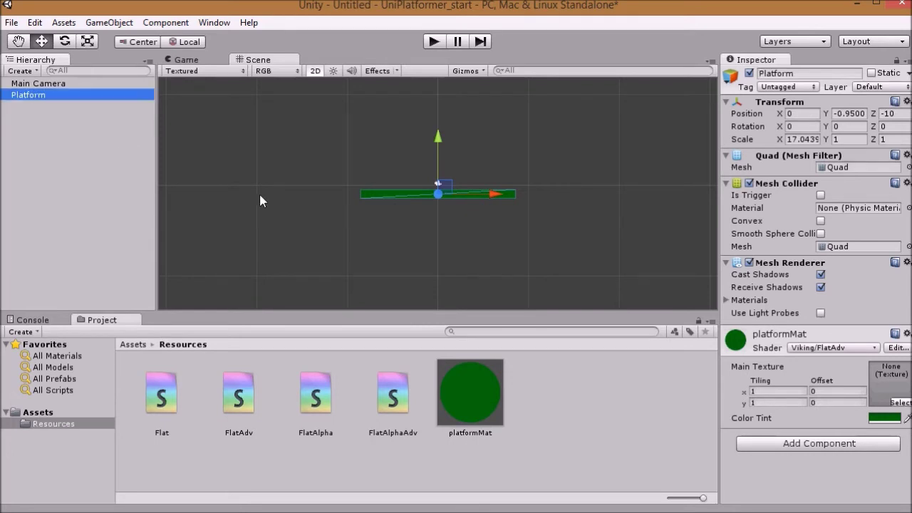
left_click(260, 200)
scroll(386, 192, "up", 2)
scroll(398, 189, "up", 2)
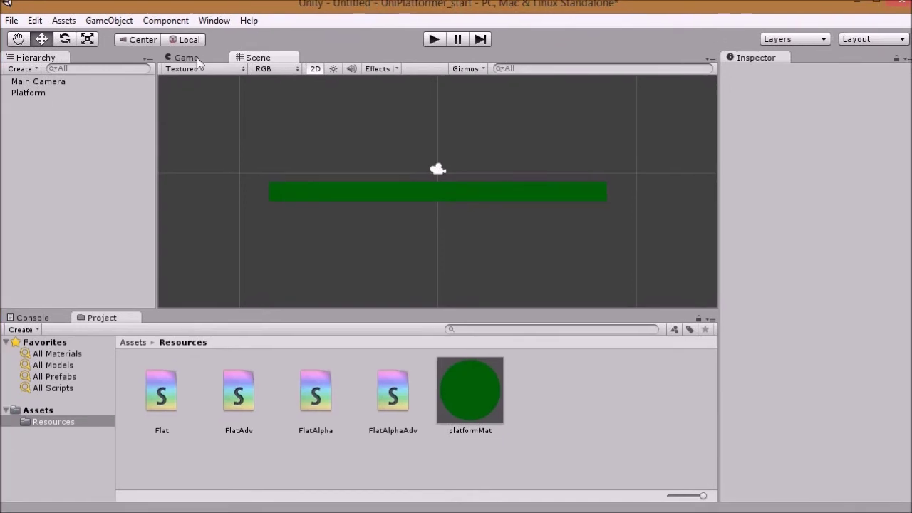
Create a new quad from the GameObject menu and raise it above the platform to Y 1.5011.
left_click(110, 21)
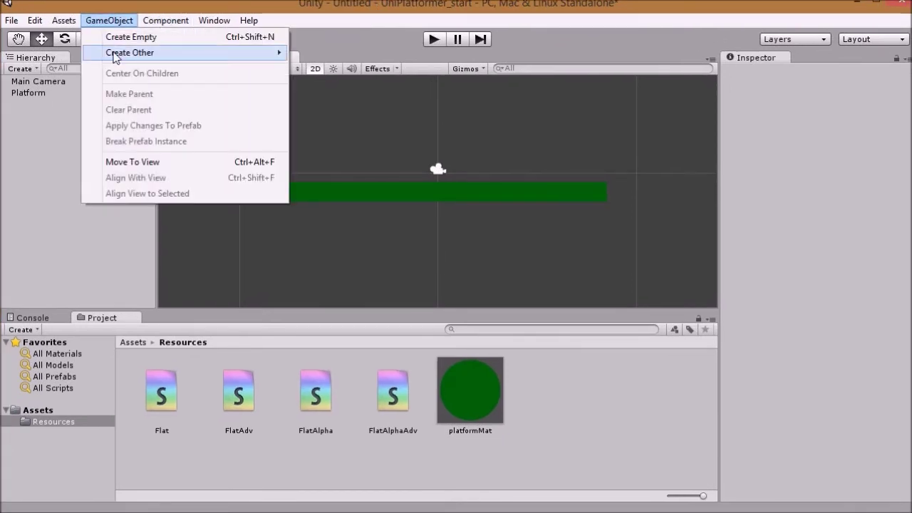
mouse_move(114, 53)
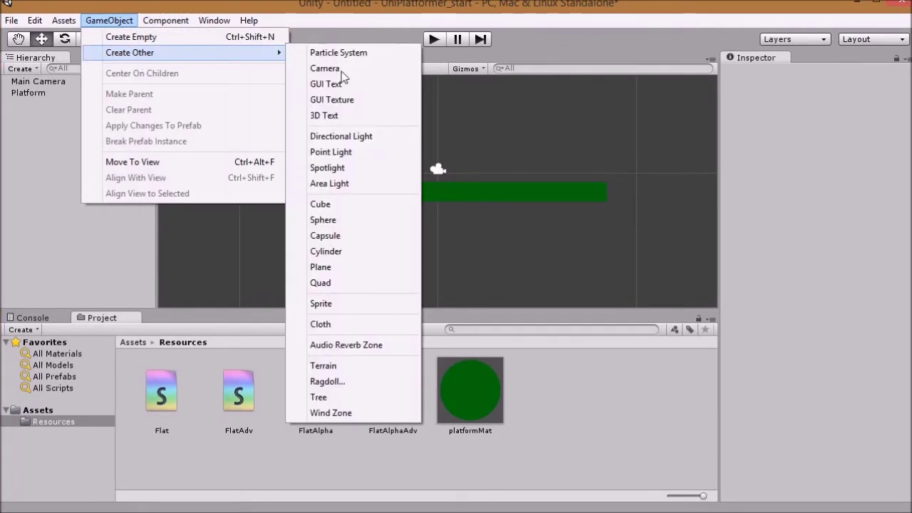
left_click(338, 287)
left_click_drag(435, 123, 435, 86)
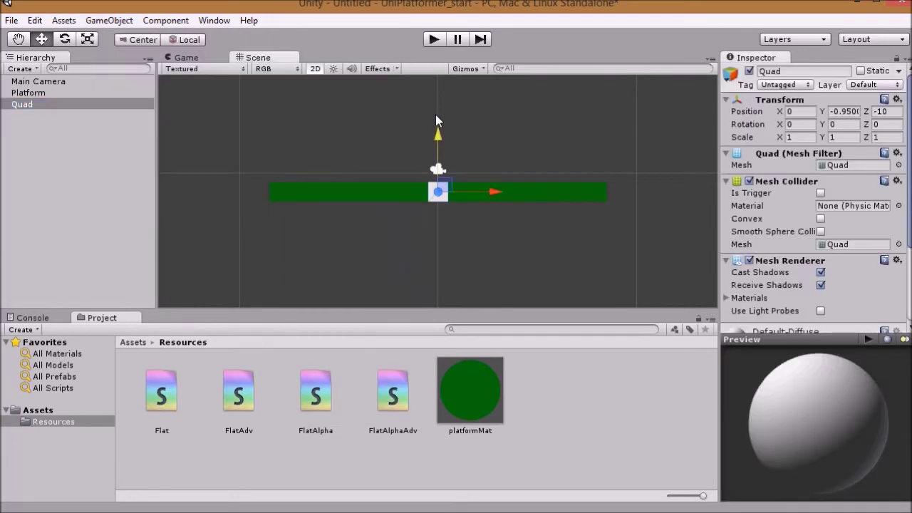
Rename the new quad to 'Hero' and reselect it in the scene.
right_click(27, 104)
left_click(68, 150)
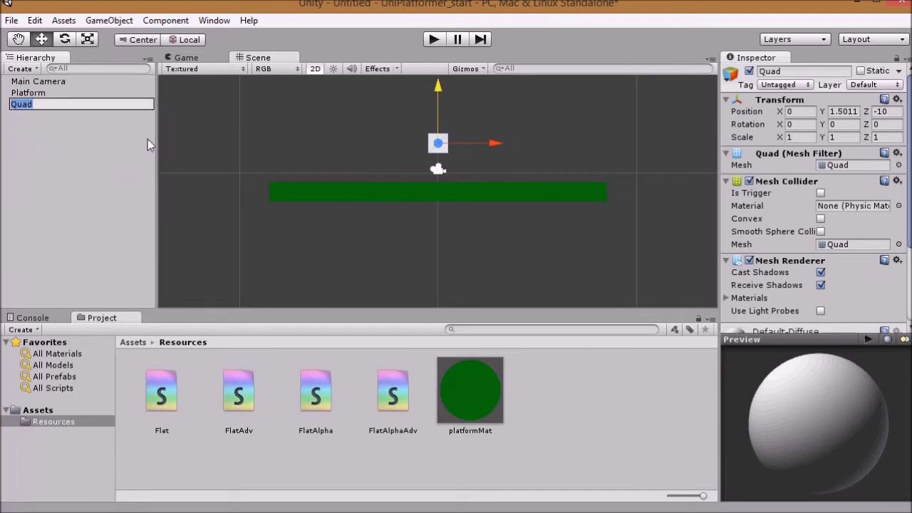
type("Hero")
key("Return")
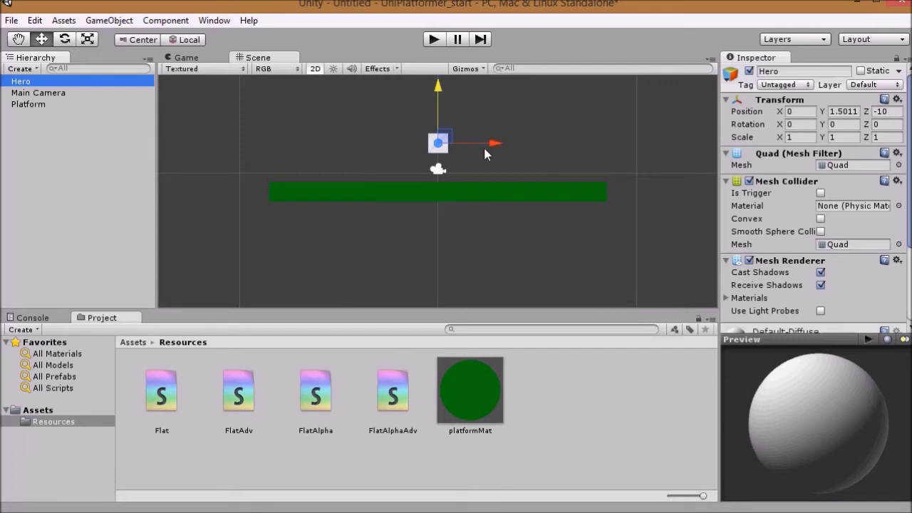
left_click(483, 111)
left_click(431, 143)
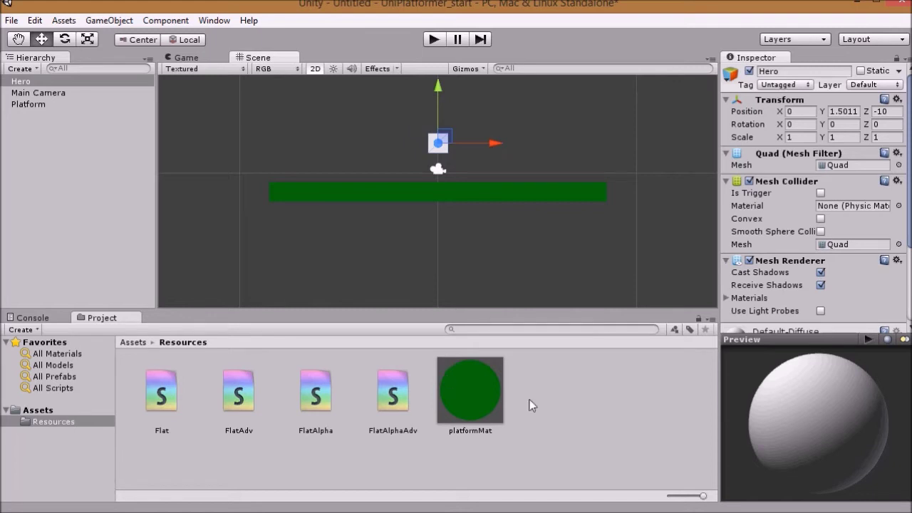
Create a new material named 'HeroMat' in the Resources folder.
right_click(567, 417)
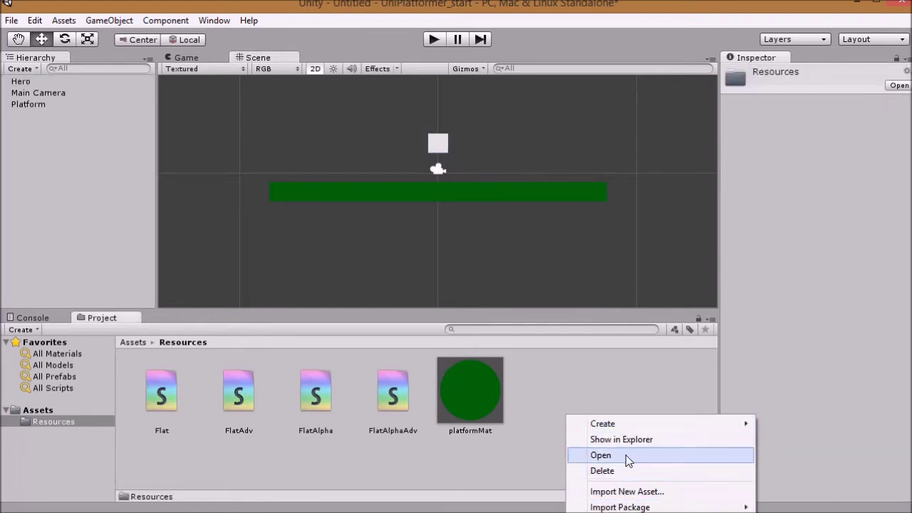
mouse_move(647, 426)
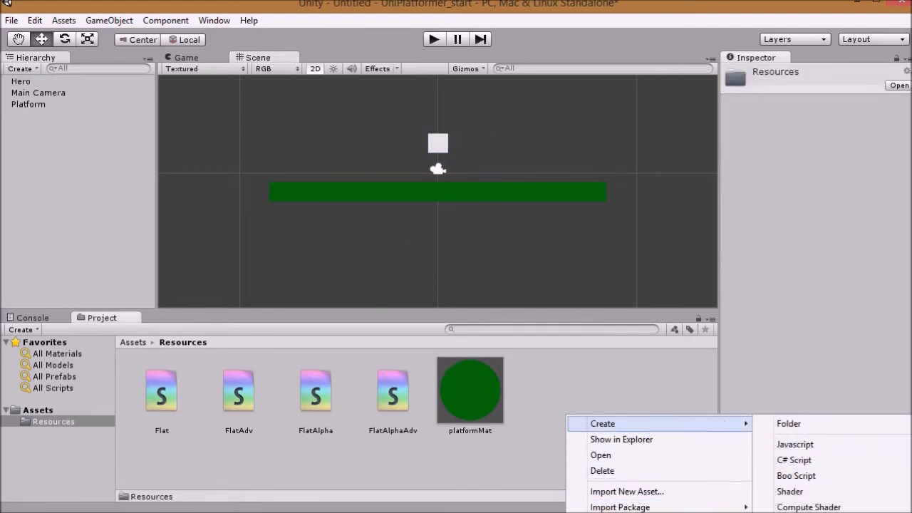
left_click(794, 510)
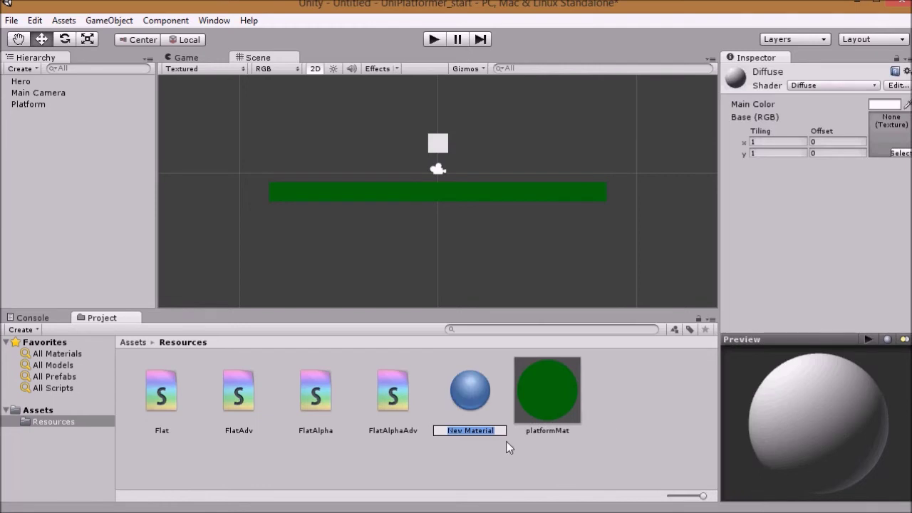
type("Hero")
type("Mat")
key("Return")
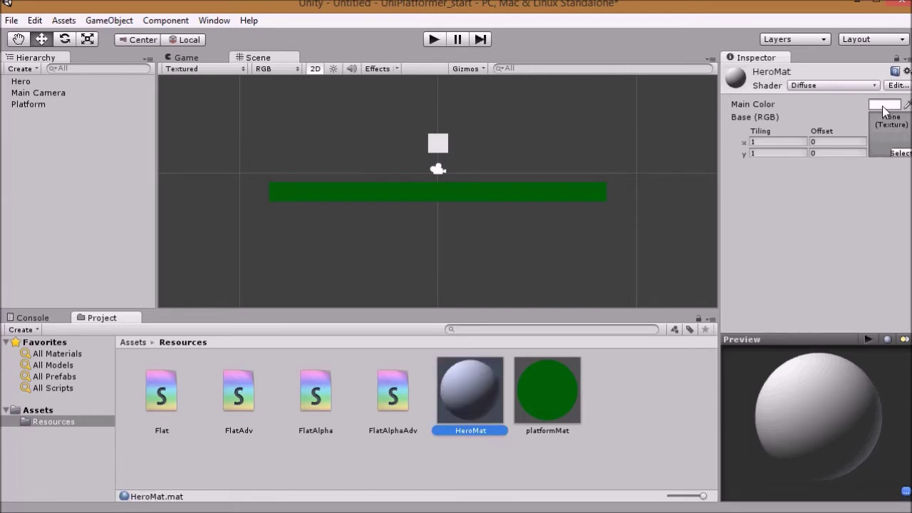
Set HeroMat's shader to Viking/FlatAlphaAdv.
left_click(844, 84)
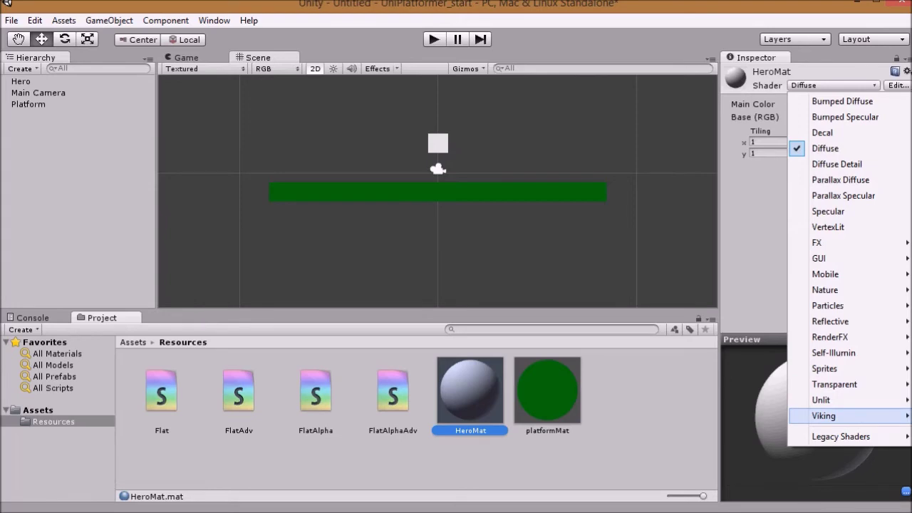
key("Escape")
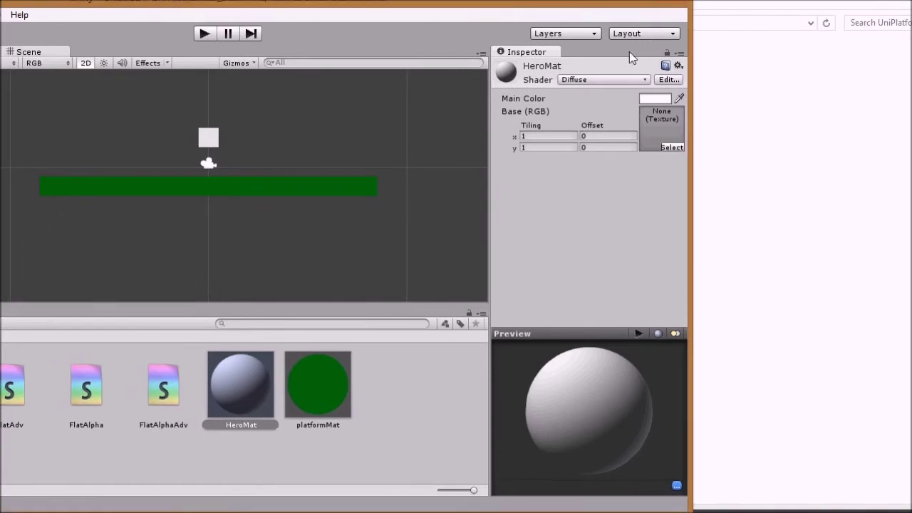
left_click(633, 80)
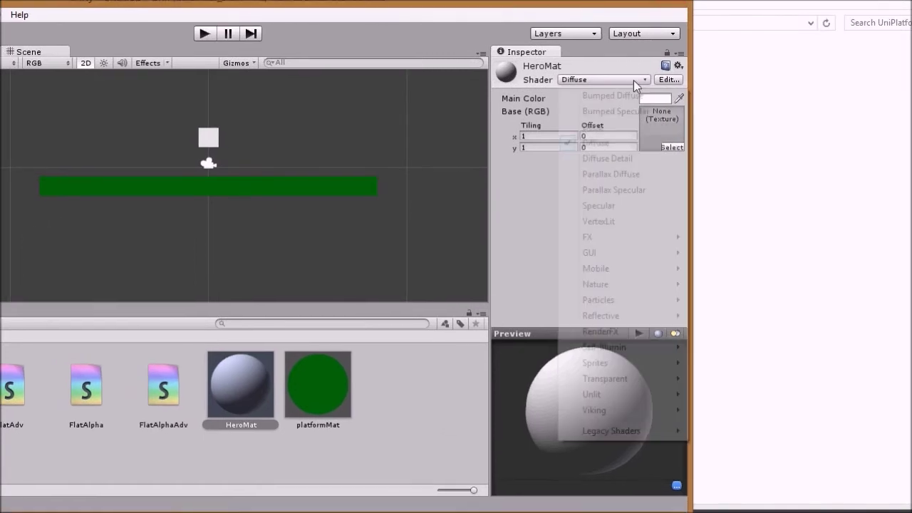
mouse_move(627, 411)
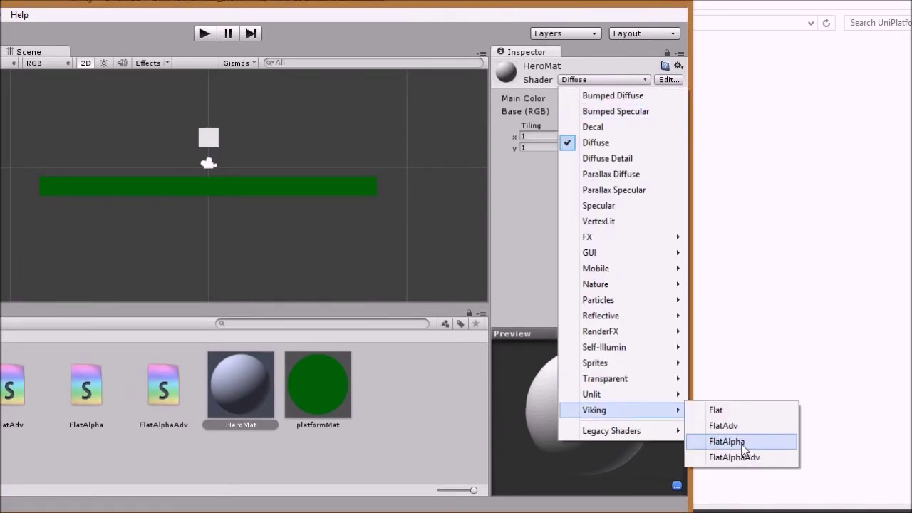
left_click(742, 427)
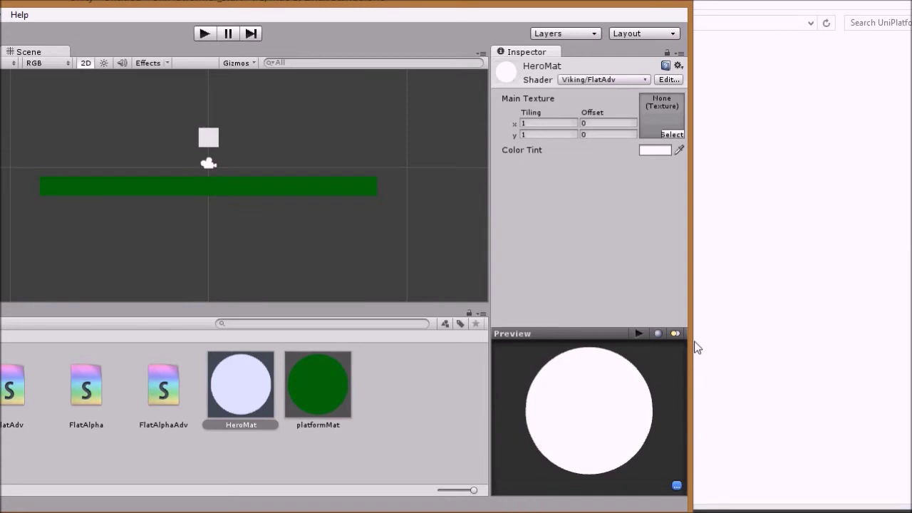
left_click(631, 80)
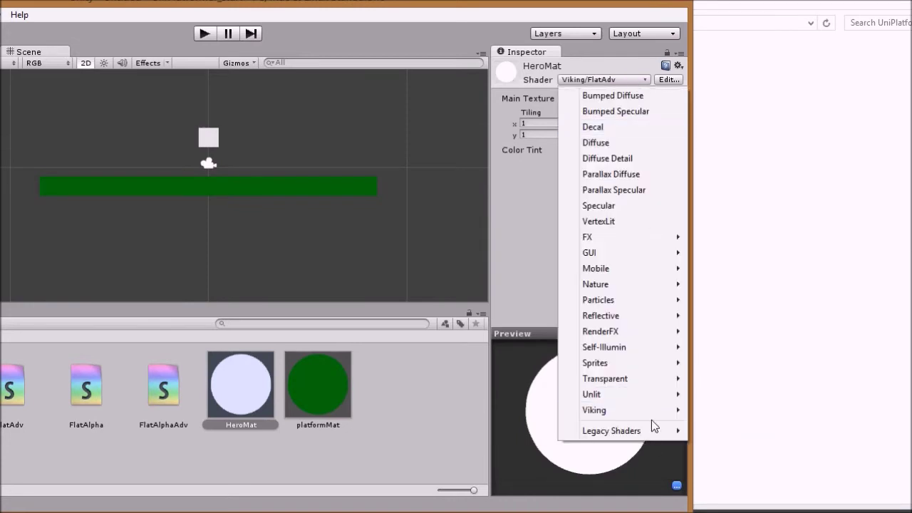
mouse_move(655, 411)
left_click(727, 457)
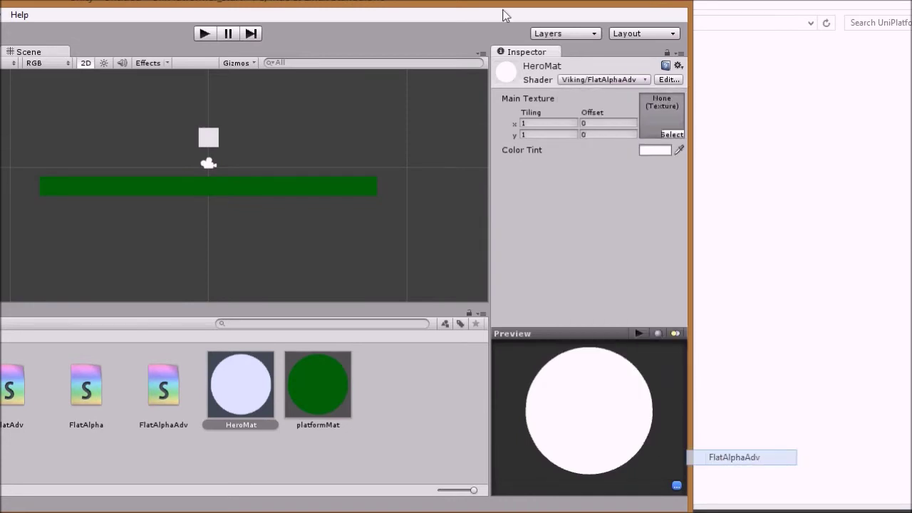
mouse_move(485, 4)
left_mouse_down()
mouse_move(749, 4)
mouse_move(702, 13)
left_mouse_up()
Tint HeroMat blue and drag it onto the Hero quad in the Scene view.
left_click(874, 161)
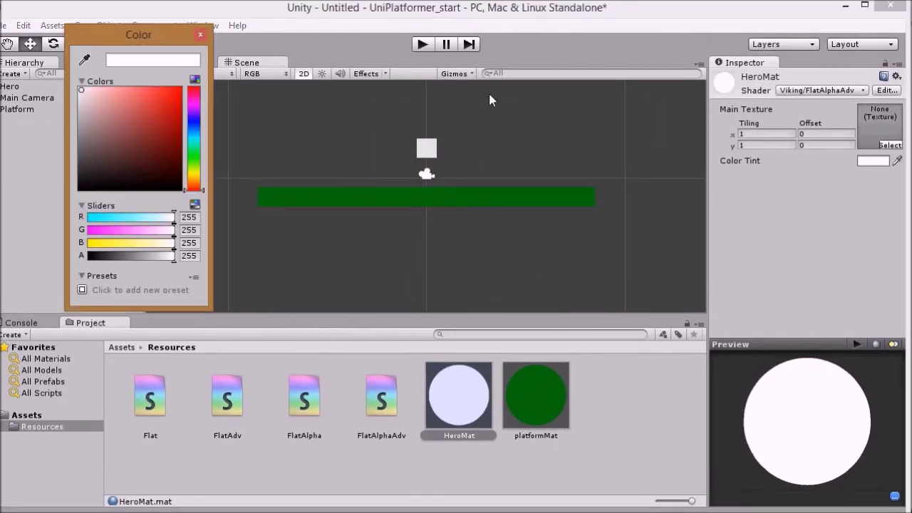
left_click_drag(193, 132, 194, 118)
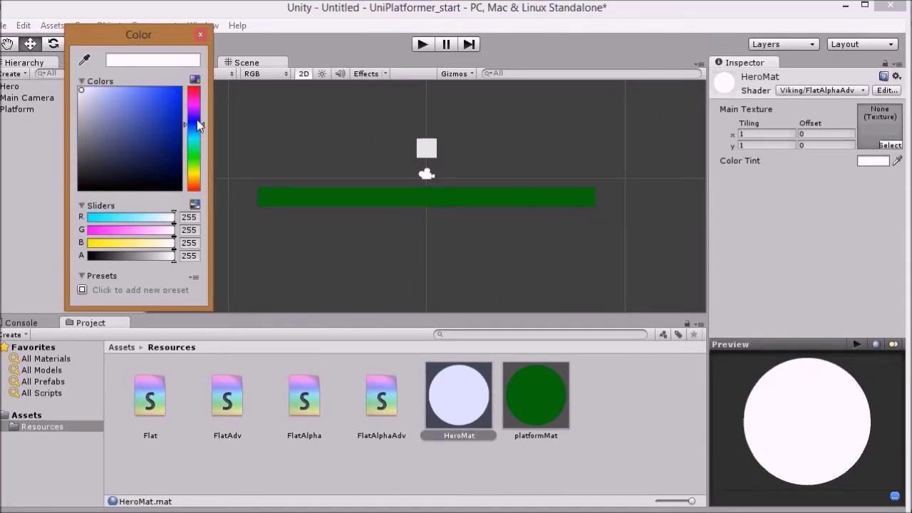
left_click(166, 90)
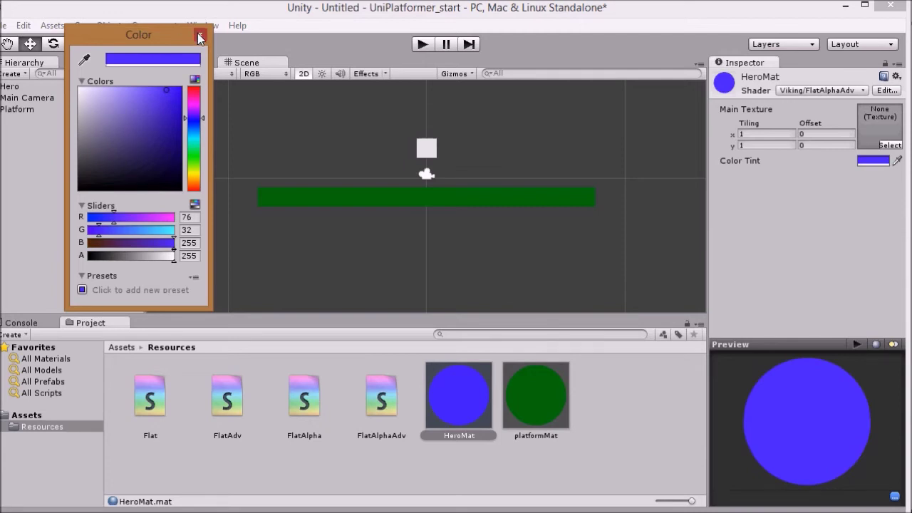
left_click(201, 34)
double_click(305, 6)
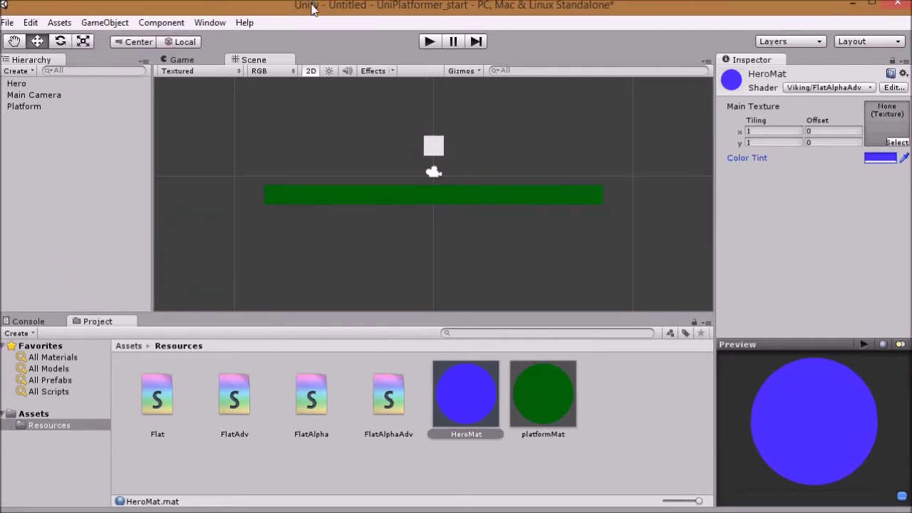
left_click_drag(469, 393, 439, 147)
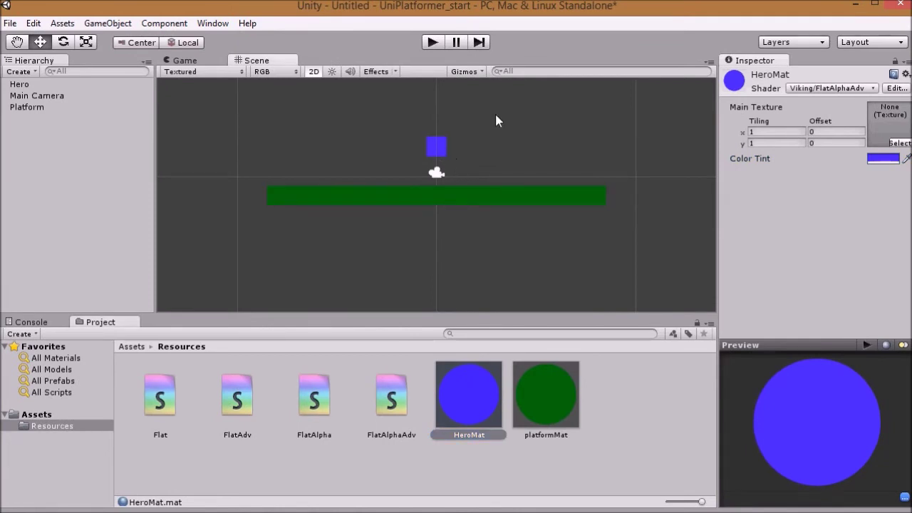
Preview with Play, retint HeroMat light purple (R156 G131 B255), and show the Assets folder.
left_click(432, 43)
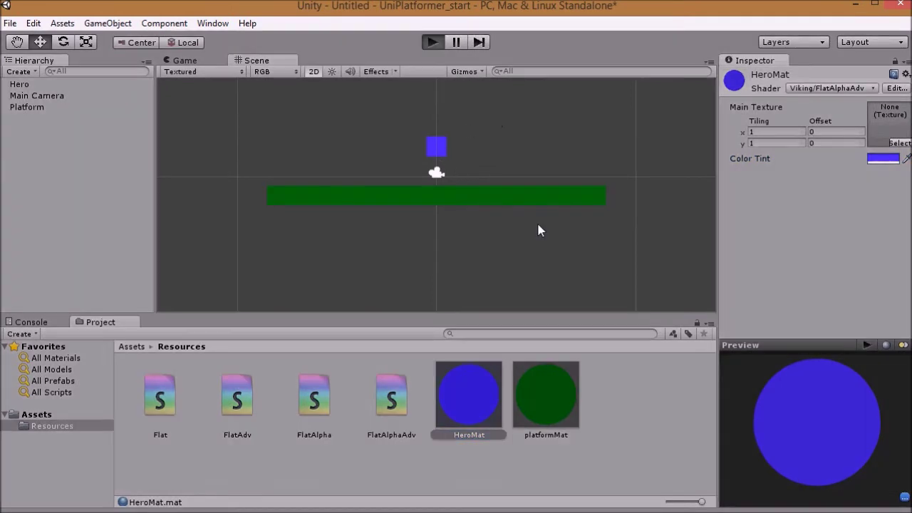
left_click(431, 43)
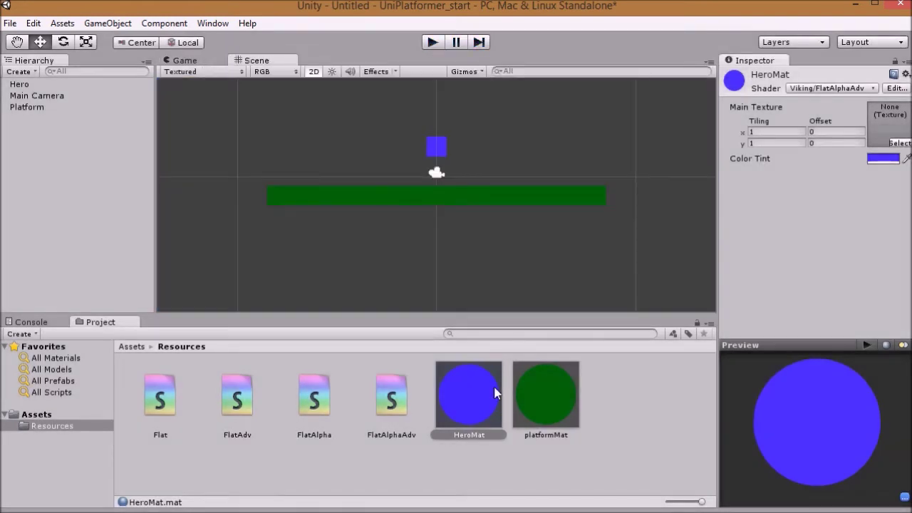
left_click(877, 158)
left_click(129, 90)
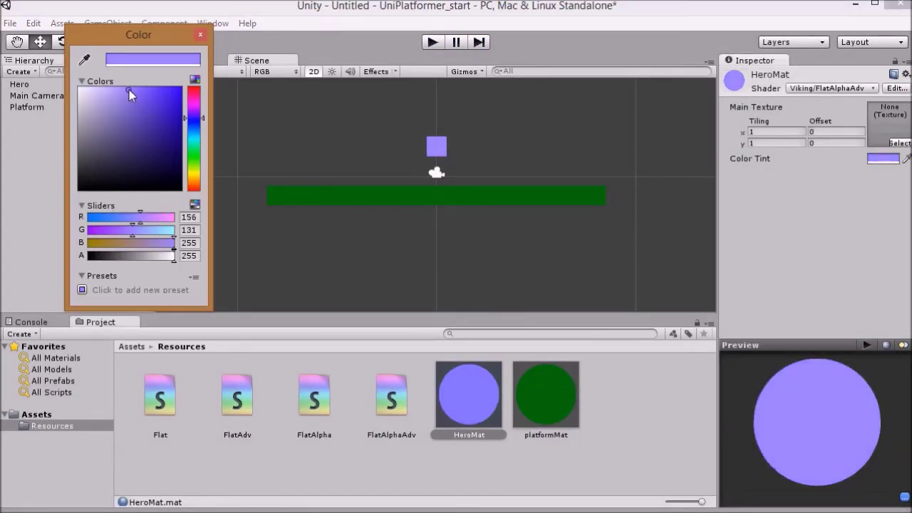
left_click(404, 67)
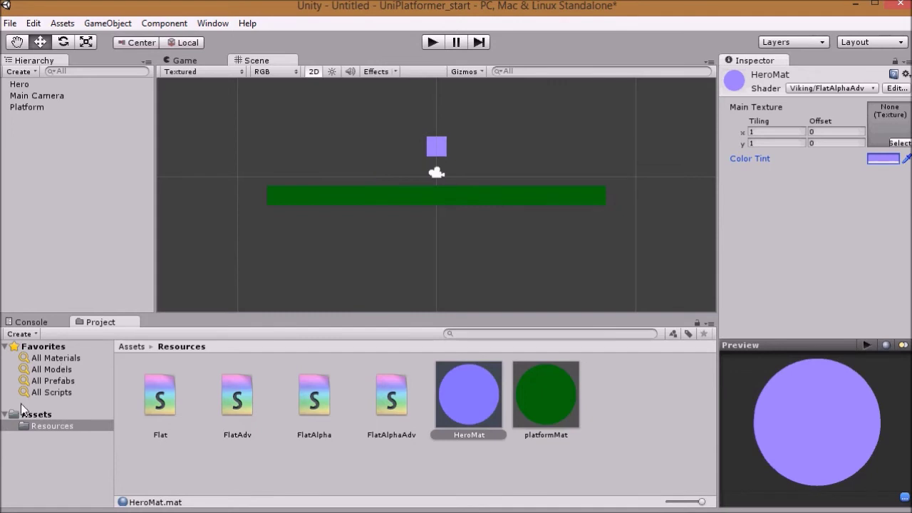
left_click(34, 416)
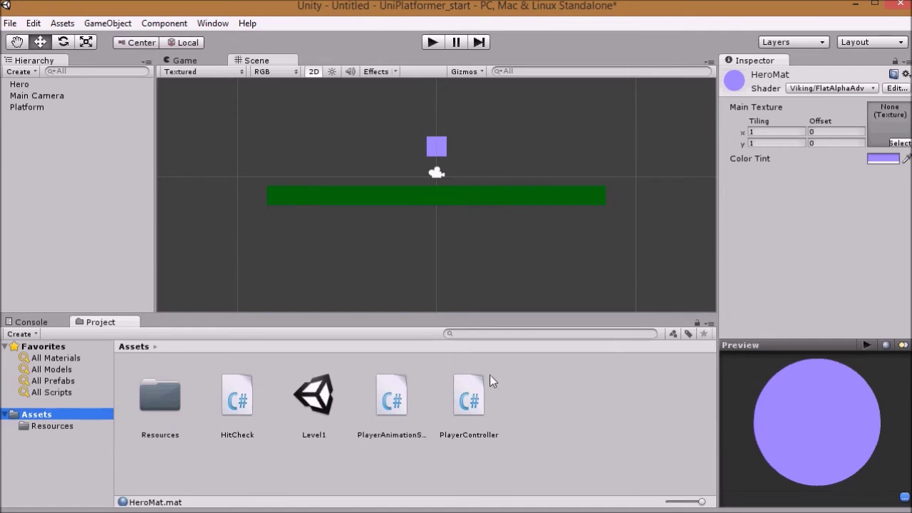
Drag the PlayerController script from Assets onto the Hero quad in the Scene view.
left_click(473, 396)
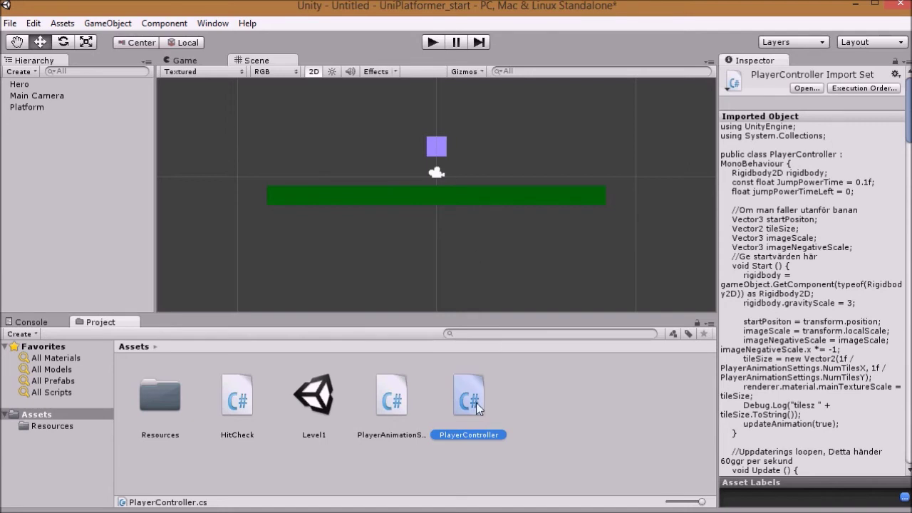
left_click_drag(472, 405, 442, 152)
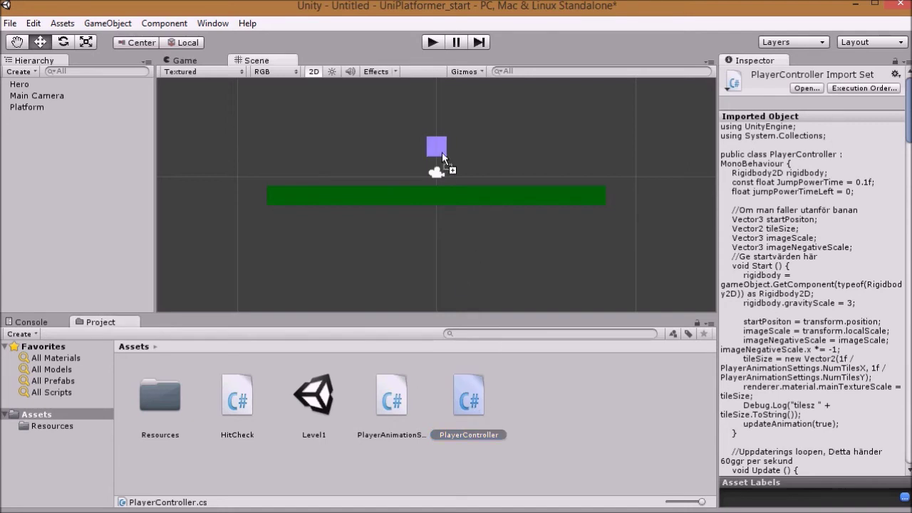
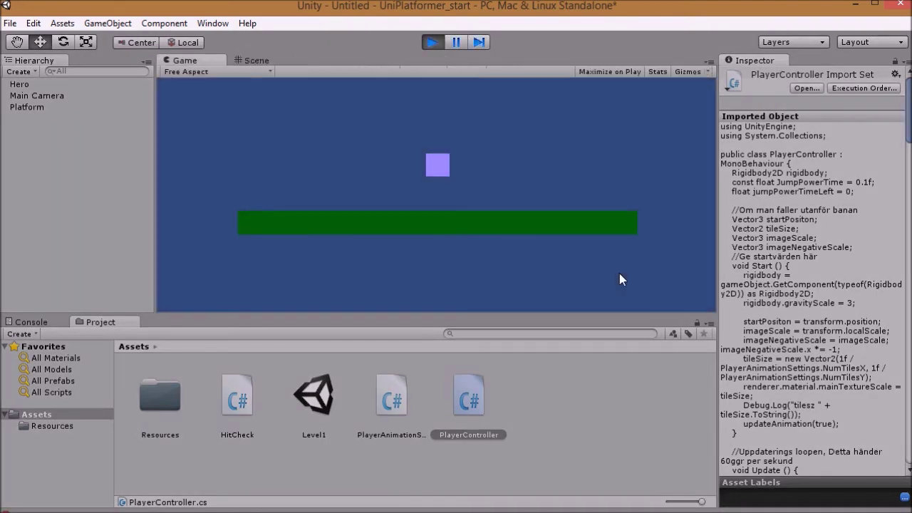
Stop Play mode, select Hero, and run a brief play-test to check it stays put.
left_click(428, 44)
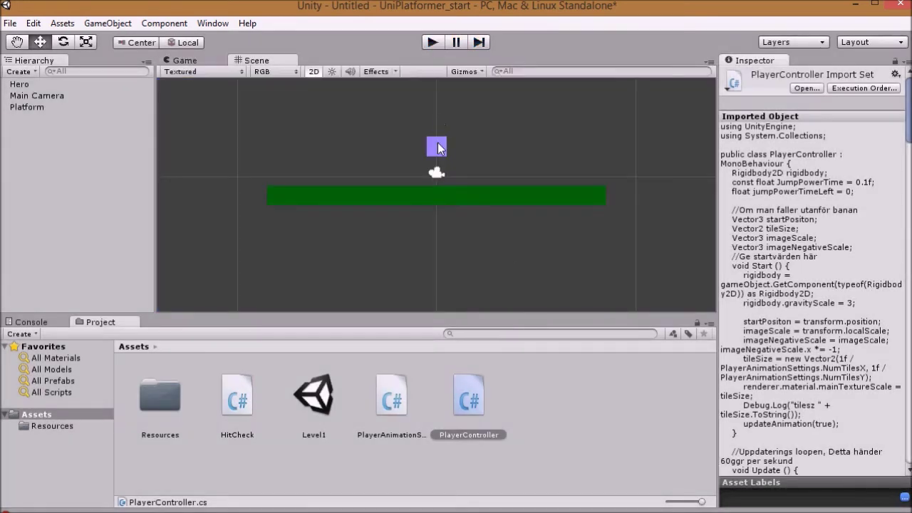
left_click(438, 149)
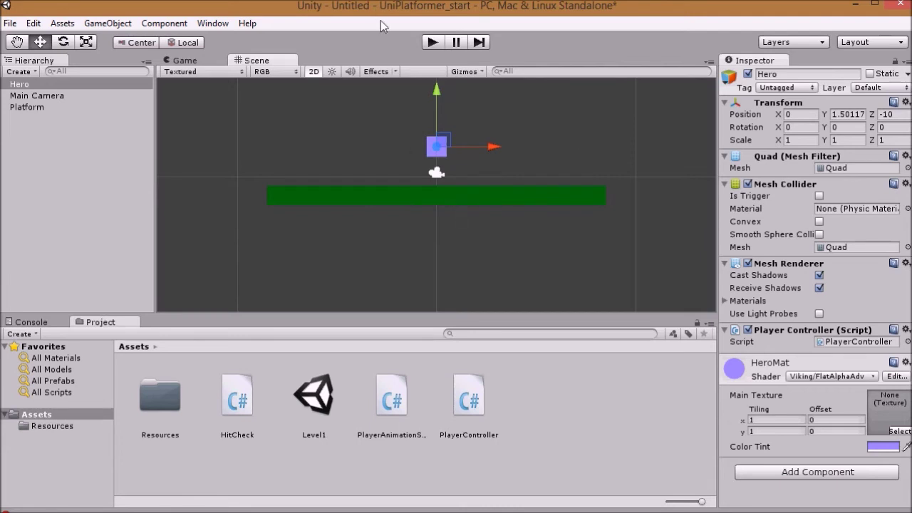
left_click(432, 44)
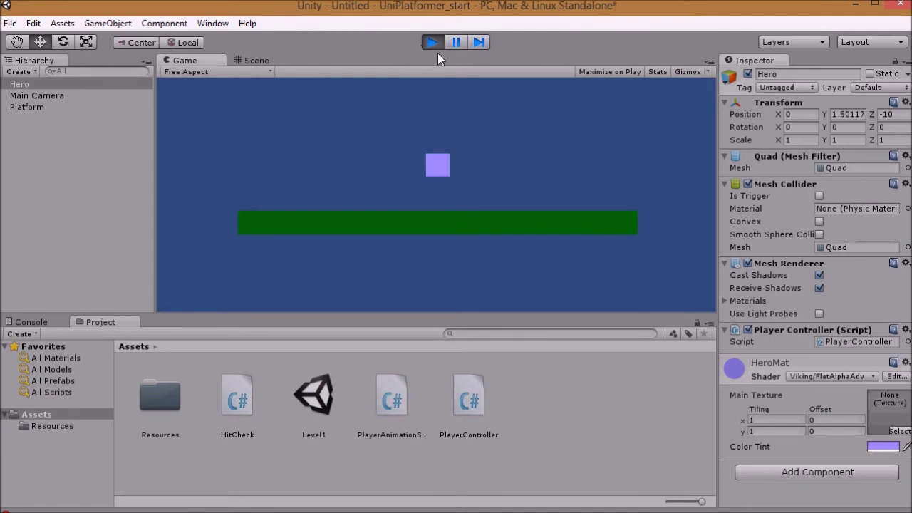
left_click(432, 41)
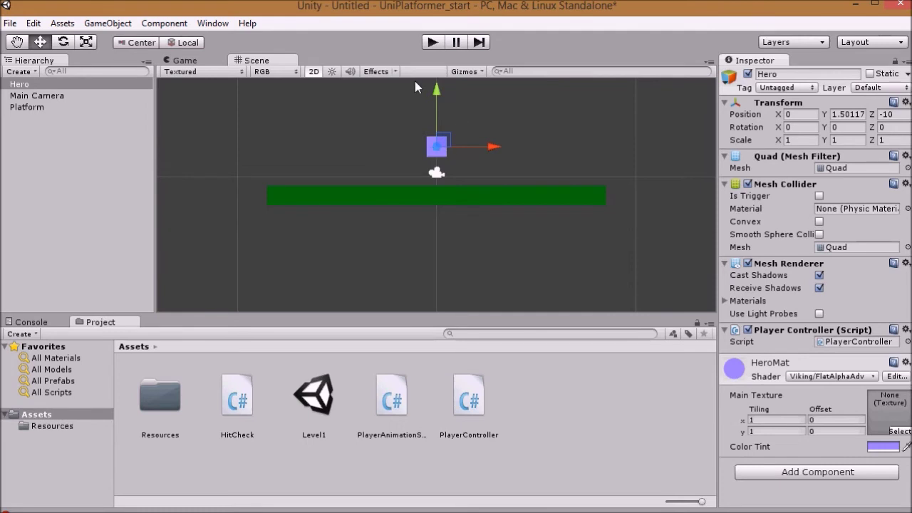
Reselect Hero in the Hierarchy to bring up its components.
left_click(407, 147)
left_click(446, 150)
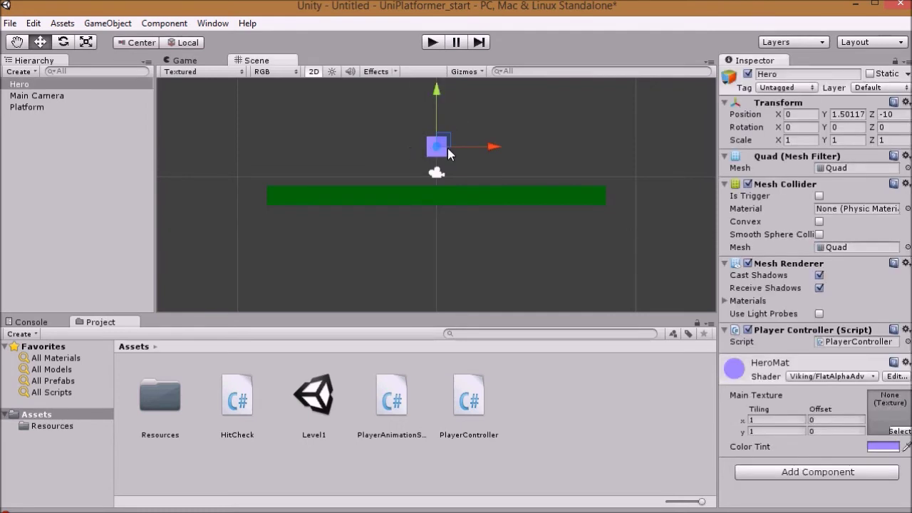
left_click(164, 24)
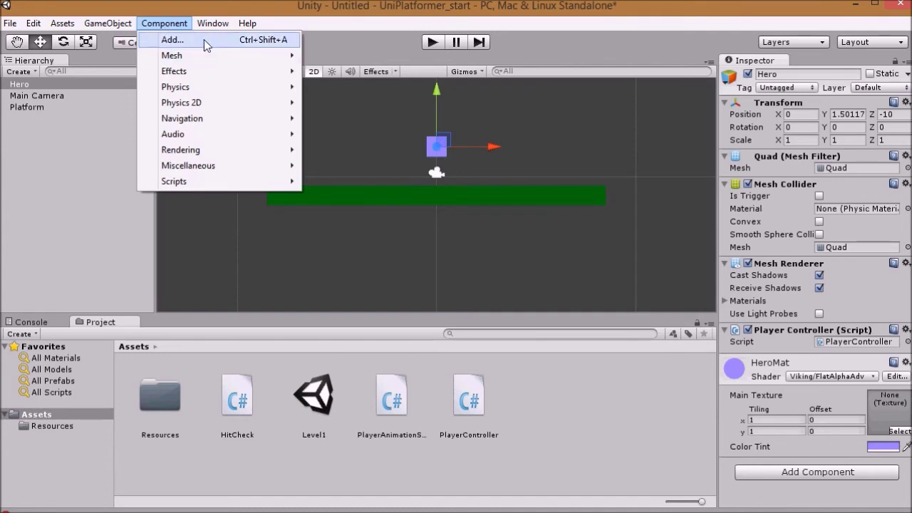
Try adding a Rigidbody 2D to Hero and dismiss the conflicting-component warning.
mouse_move(213, 102)
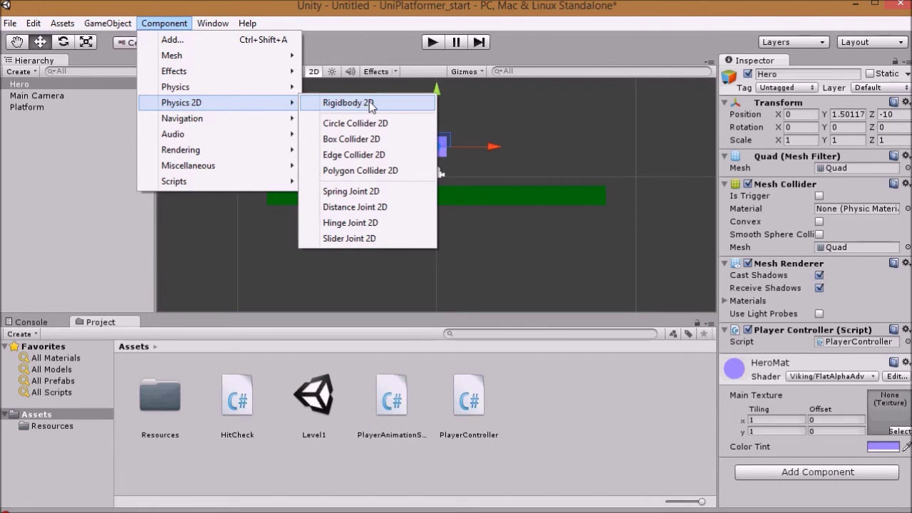
left_click(380, 106)
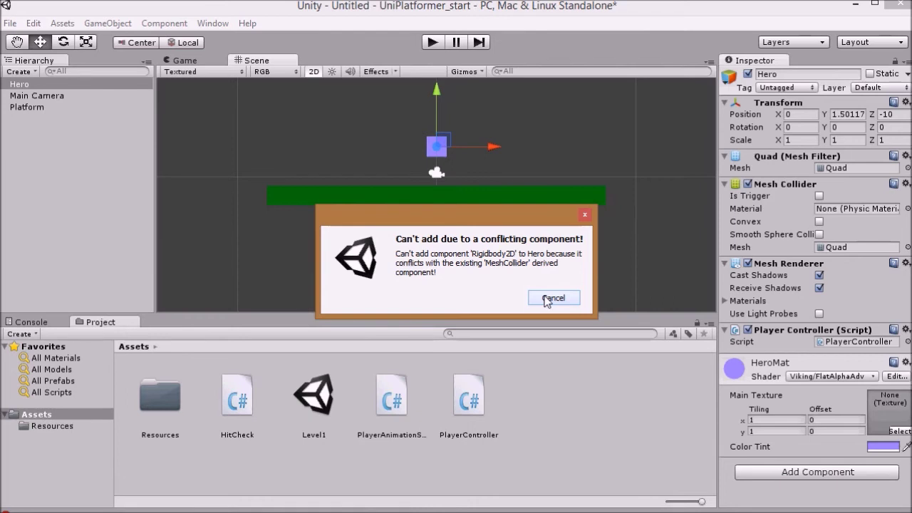
left_click(546, 299)
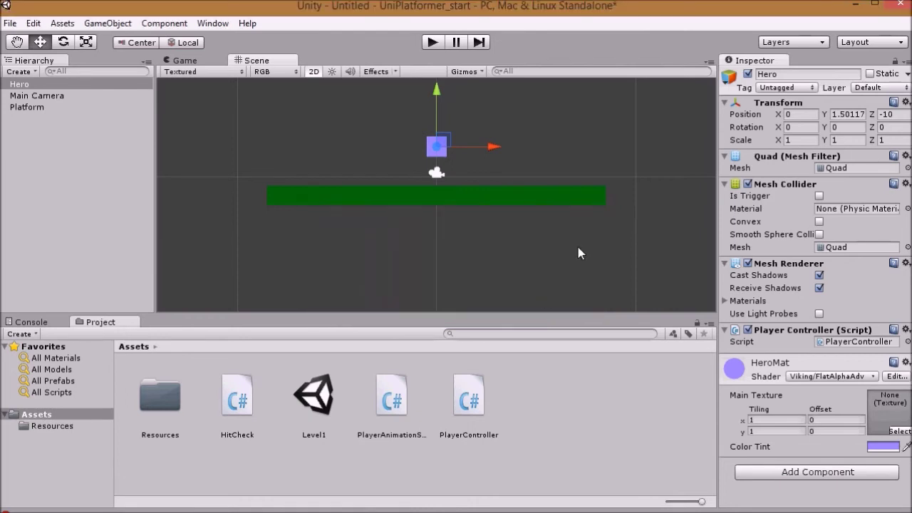
Remove the Mesh Collider component from Hero.
left_click(793, 185)
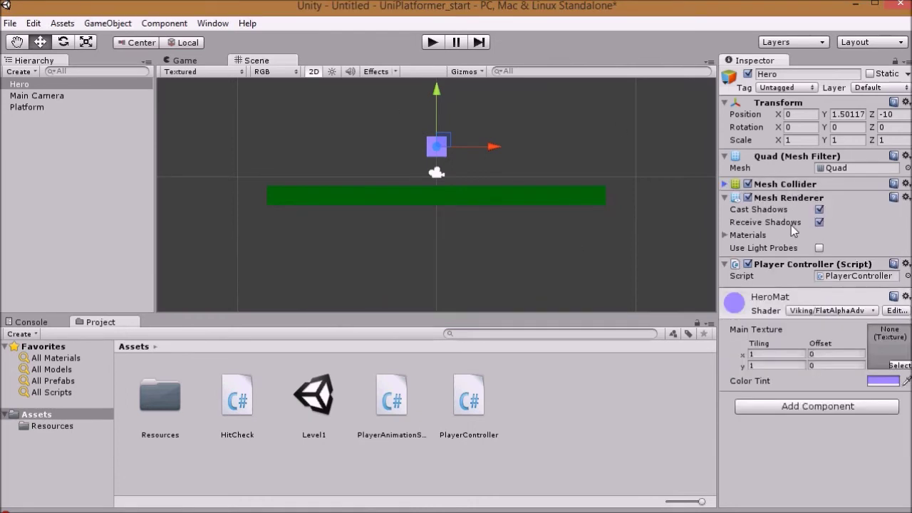
left_click(798, 186)
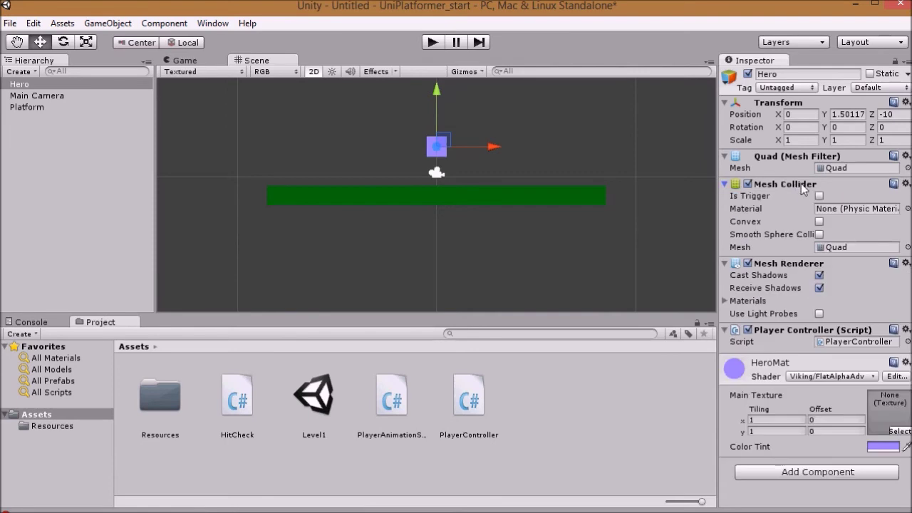
right_click(801, 183)
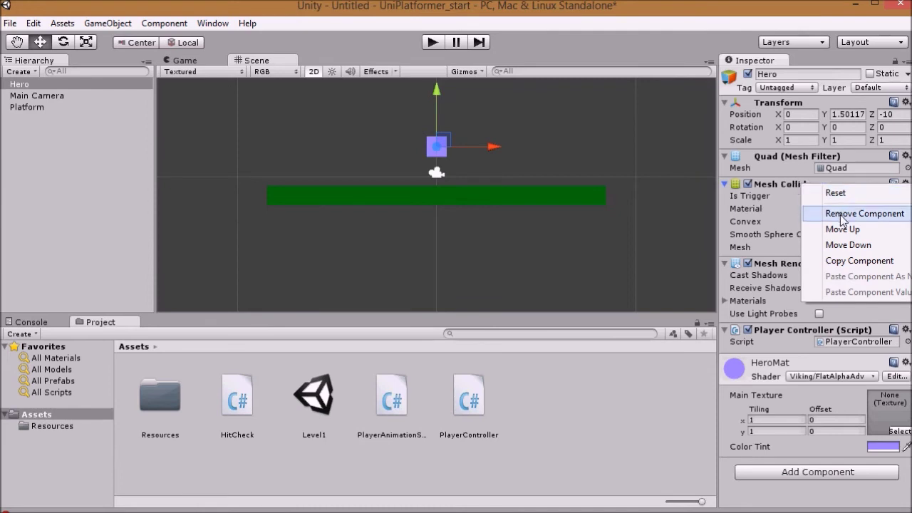
left_click(767, 187)
right_click(774, 187)
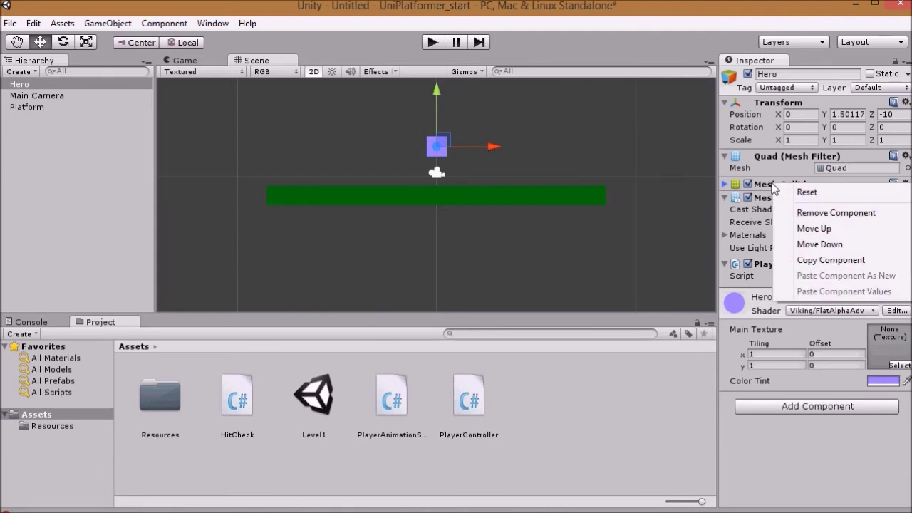
left_click(809, 212)
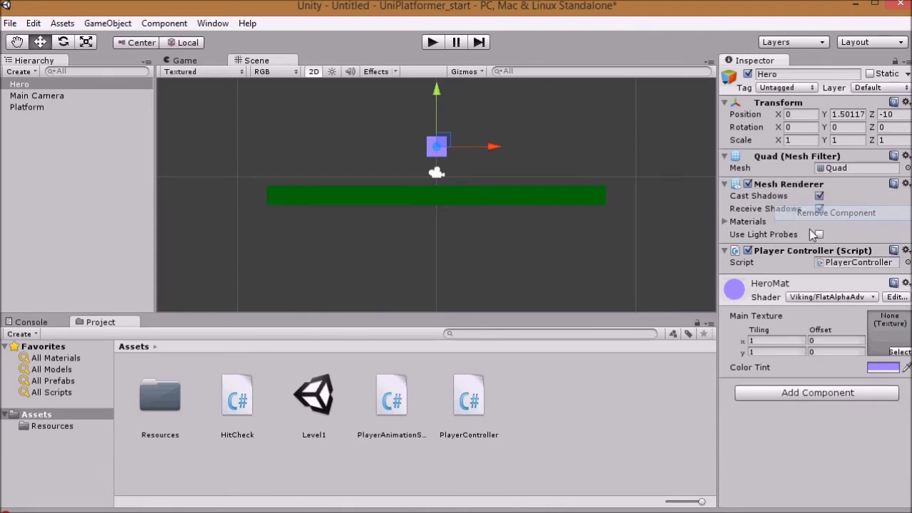
left_click(169, 24)
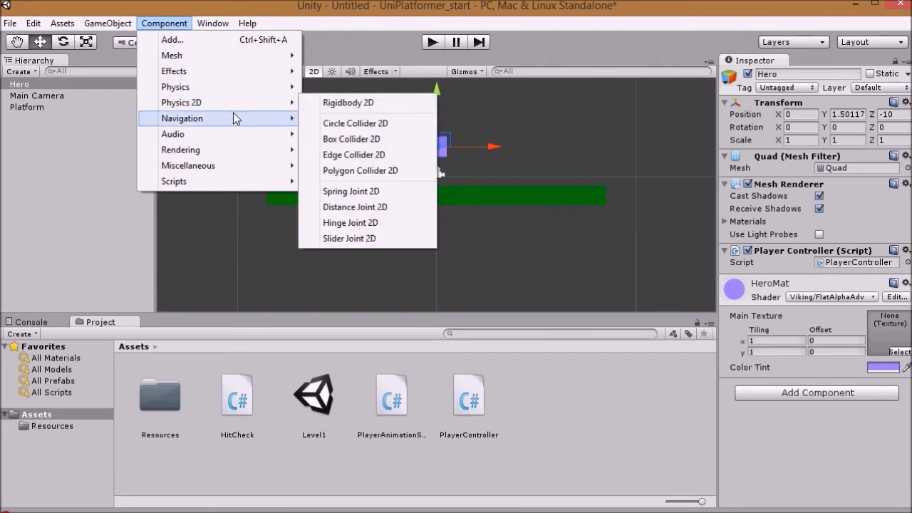
Add a Box Collider 2D to Hero from Component > Physics 2D.
mouse_move(260, 108)
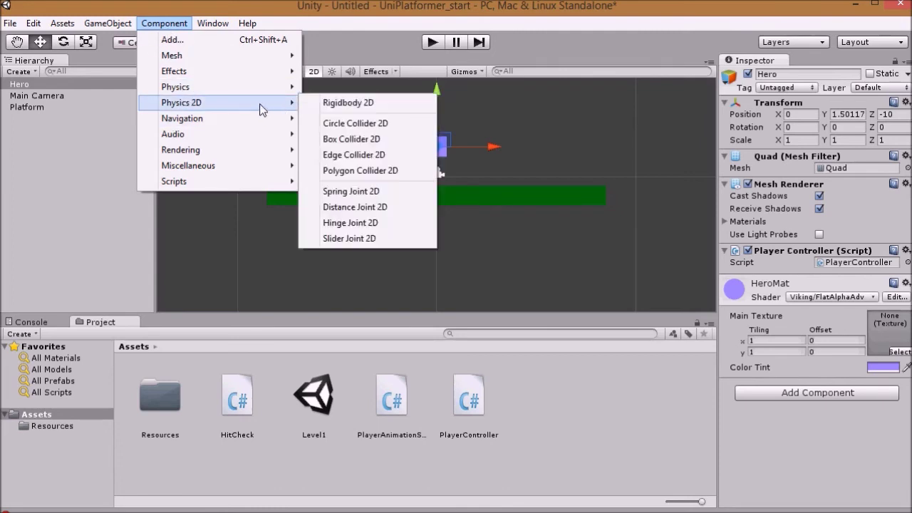
left_click(389, 147)
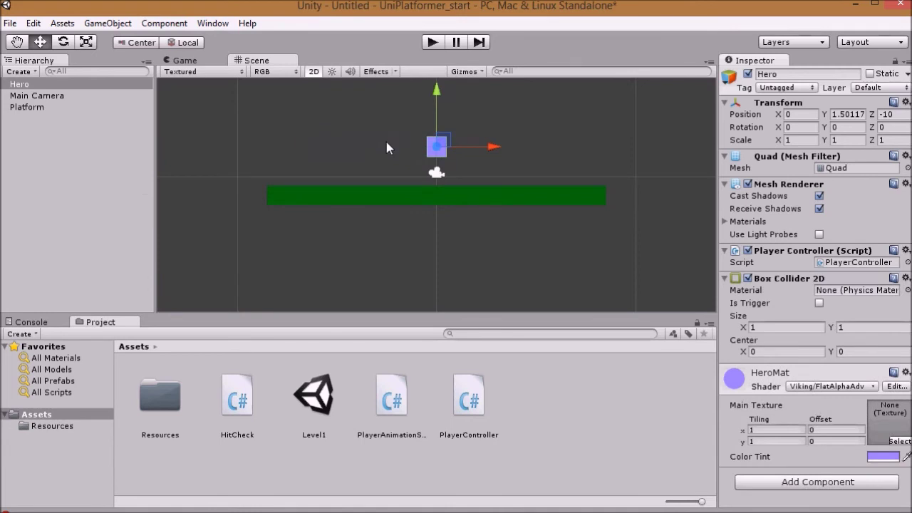
left_click(798, 283)
left_click(794, 280)
Add a Rigidbody 2D to Hero and start Play mode to watch it fall.
left_click(153, 24)
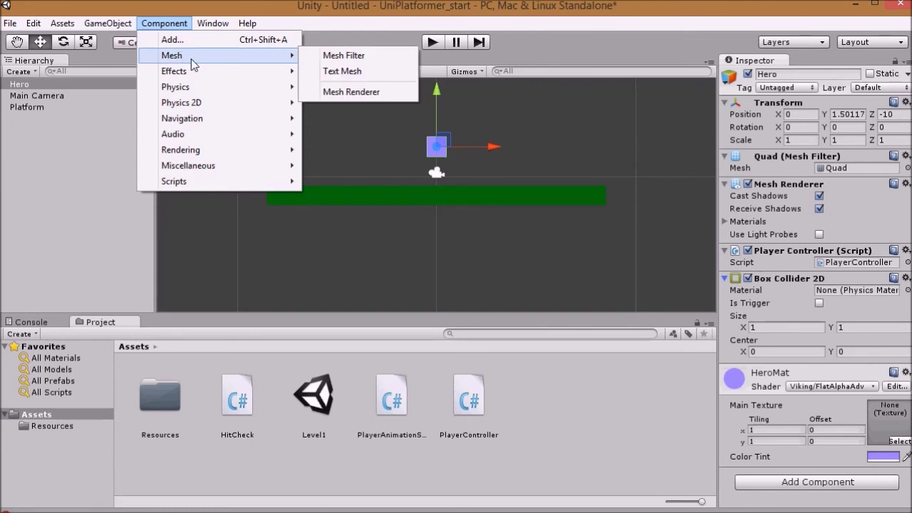
mouse_move(295, 107)
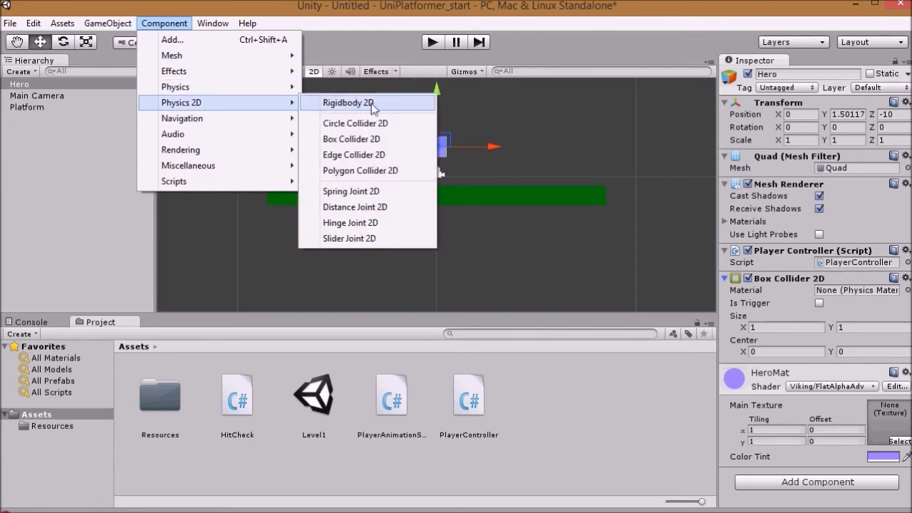
left_click(371, 103)
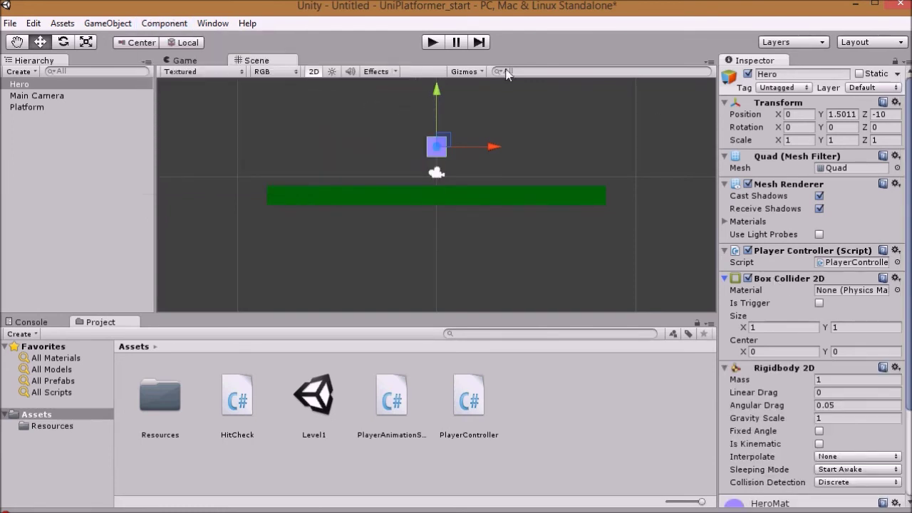
left_click(432, 42)
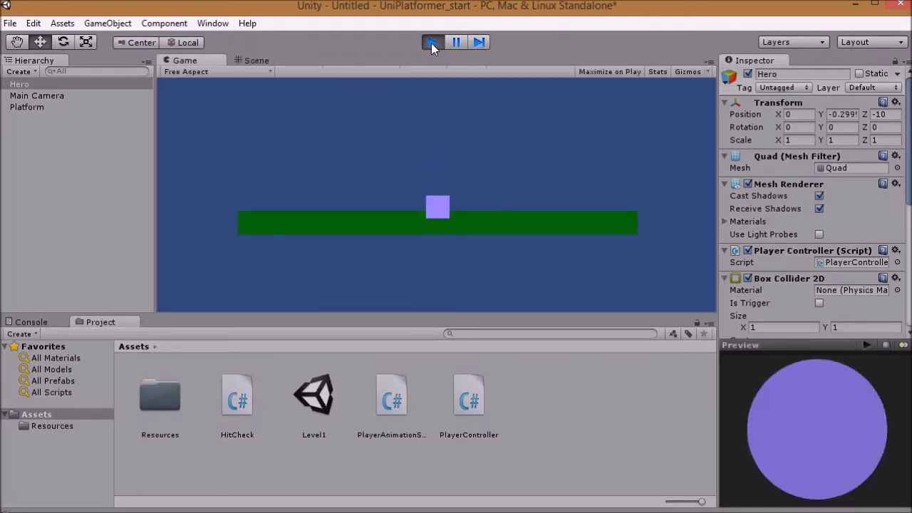
Restart the play-test to watch Hero fall off the Platform, then stop and select Platform.
left_click(432, 43)
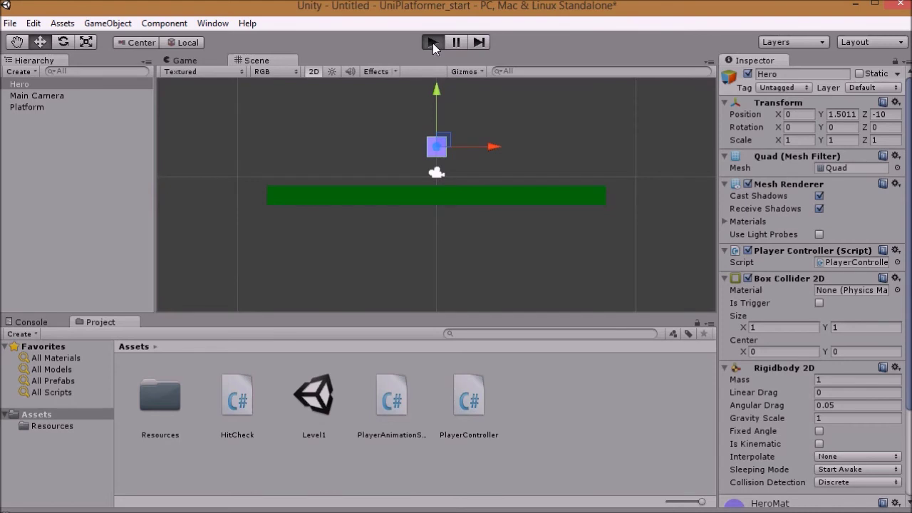
left_click(432, 43)
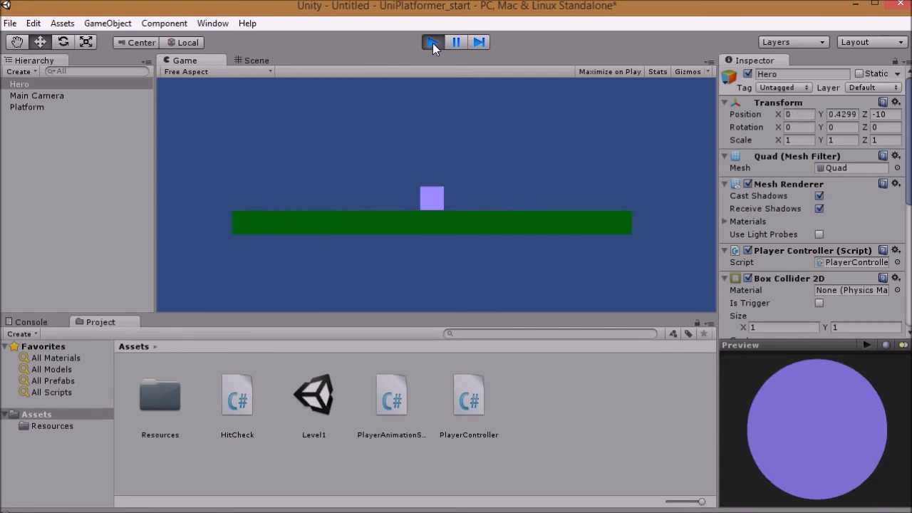
left_click(433, 43)
left_click(424, 203)
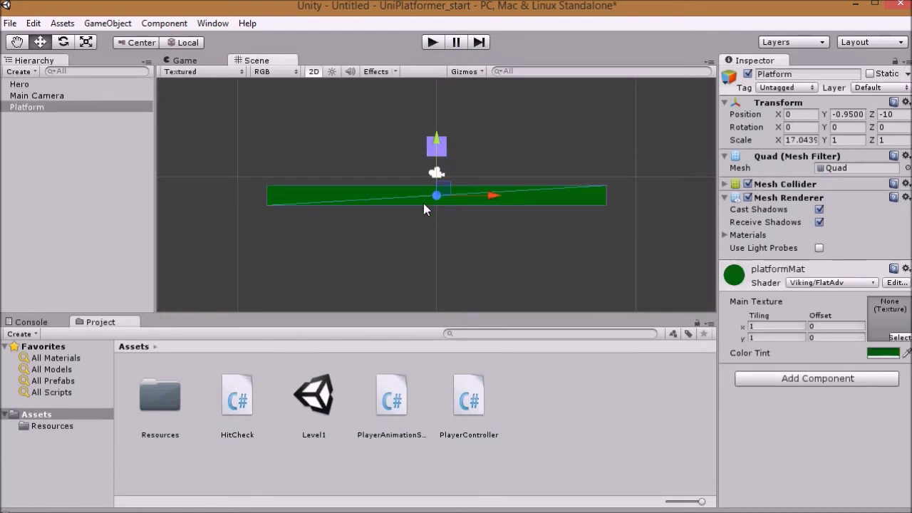
Remove the Platform's Mesh Collider and add a 1 × 1 Box Collider 2D in its place.
left_click(789, 186)
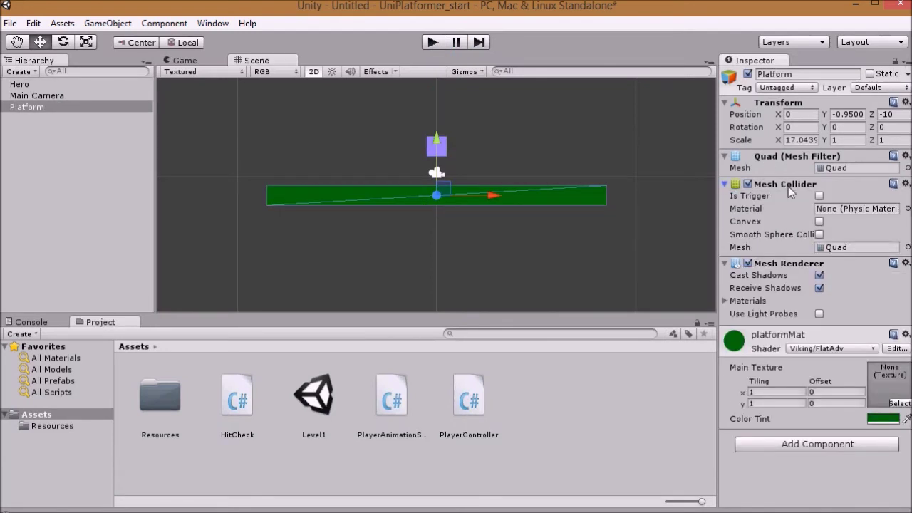
right_click(788, 184)
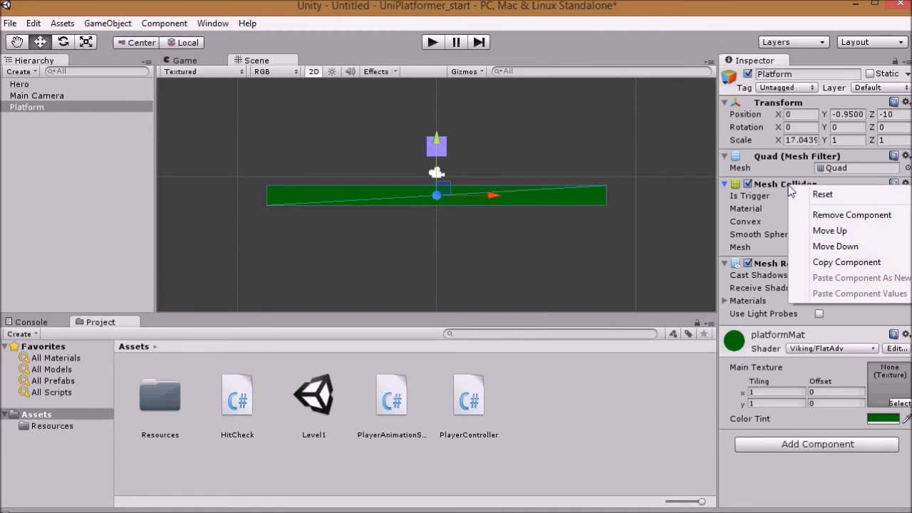
left_click(829, 215)
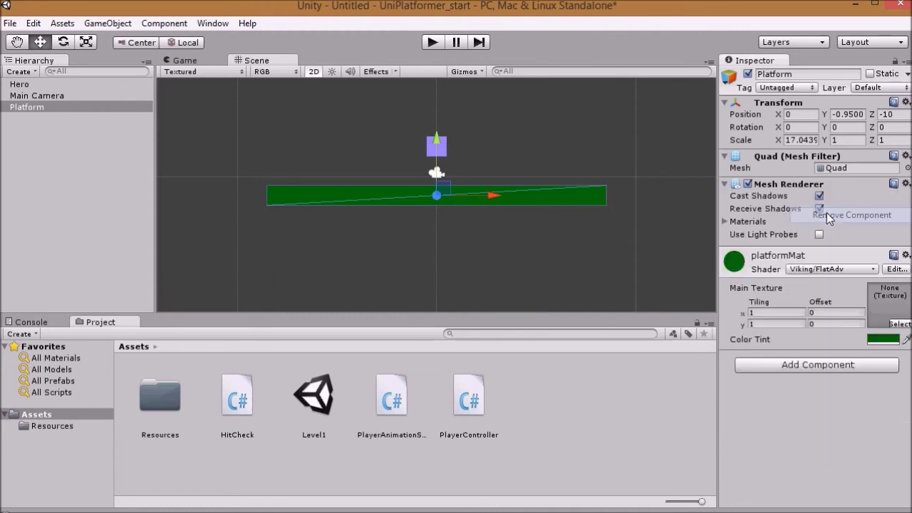
left_click(162, 23)
mouse_move(193, 102)
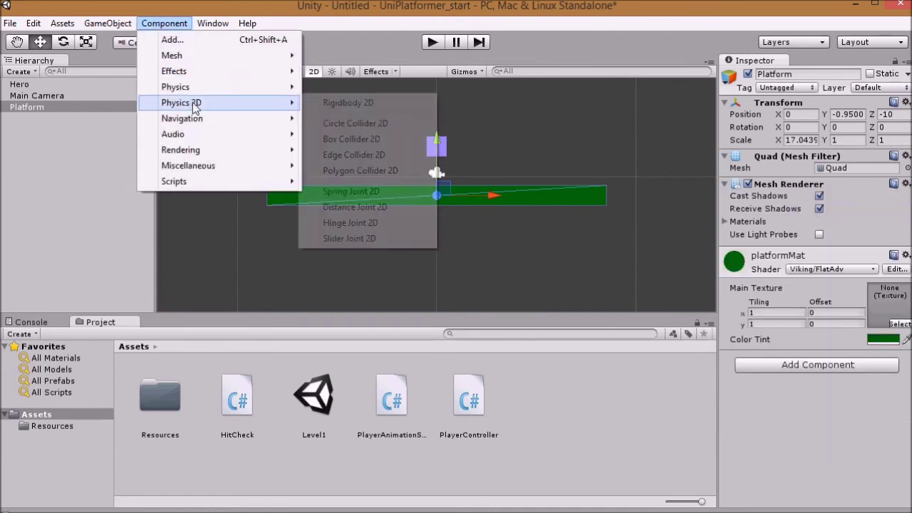
left_click(352, 139)
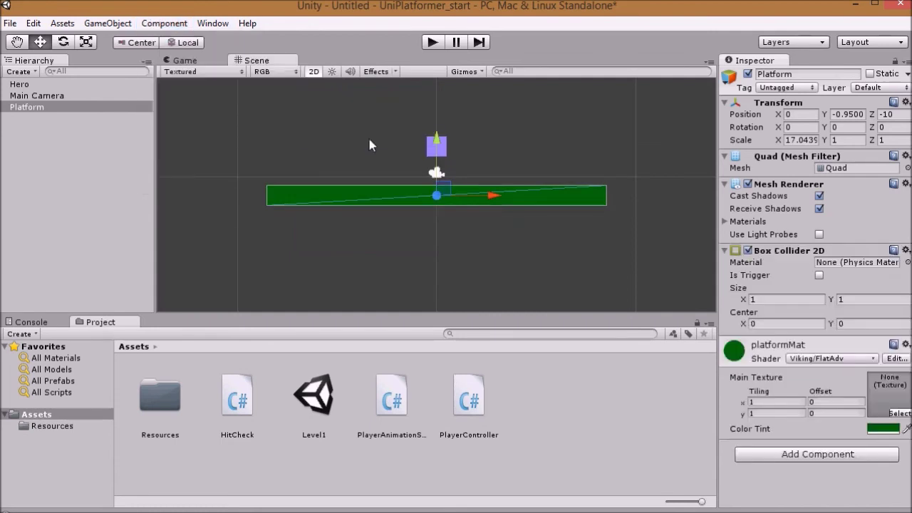
left_click(164, 23)
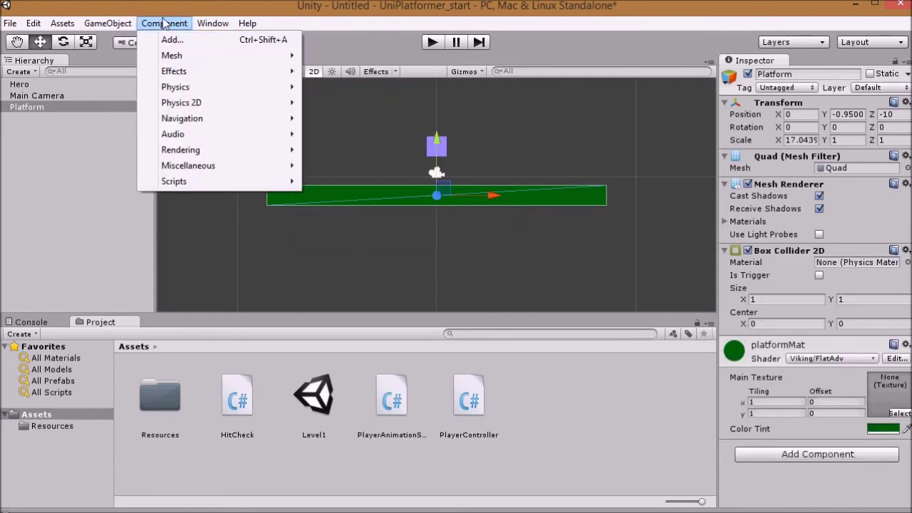
Play-test Hero jumping right and left, then run it off the Platform's left edge.
key("Escape")
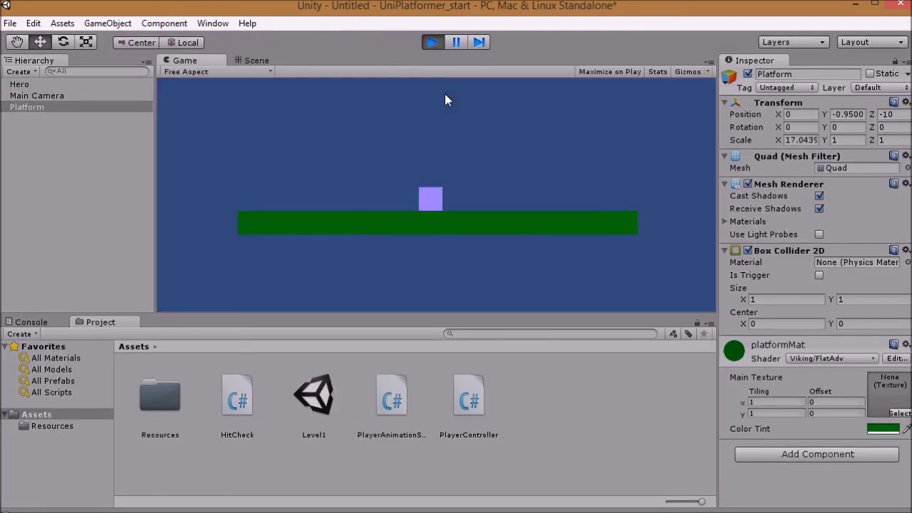
key("space")
key("Right")
key("space")
key("Left")
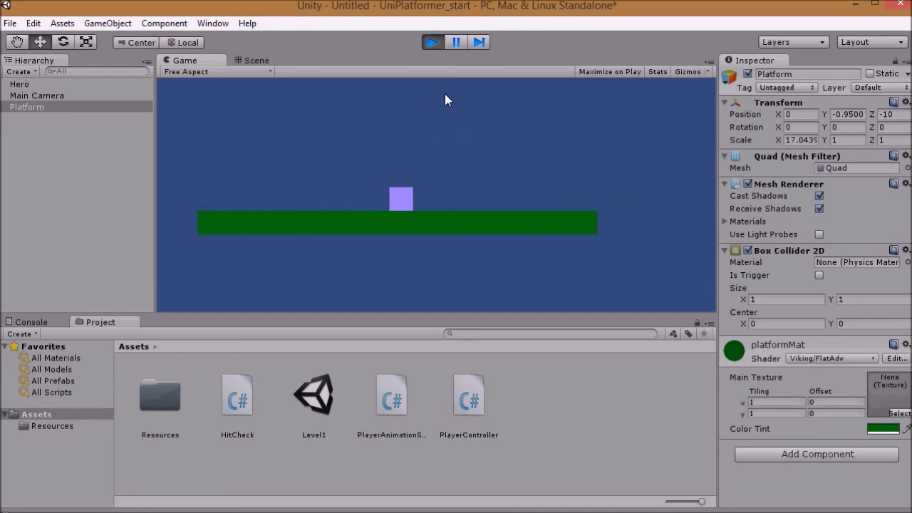
key("space")
key("Left")
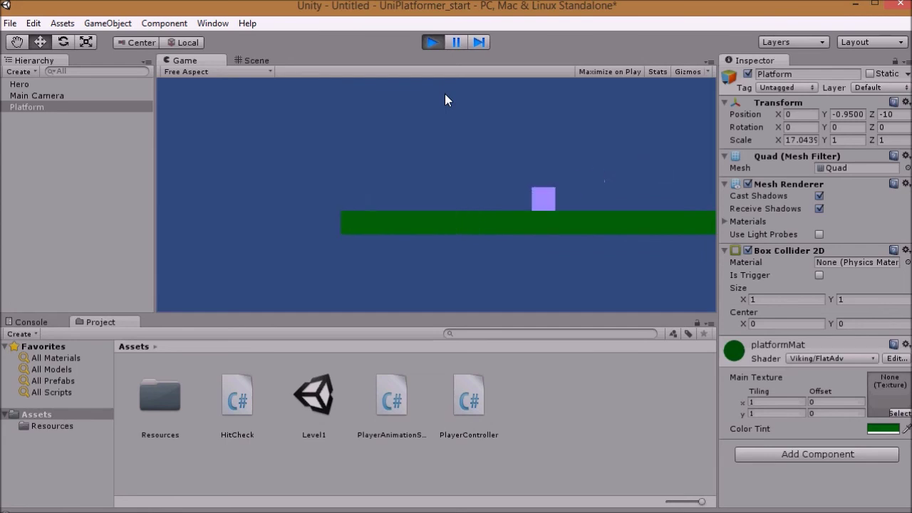
Move the respawned Hero right, run it off the right edge, then stop the game.
key("Right")
key("space")
key("Right")
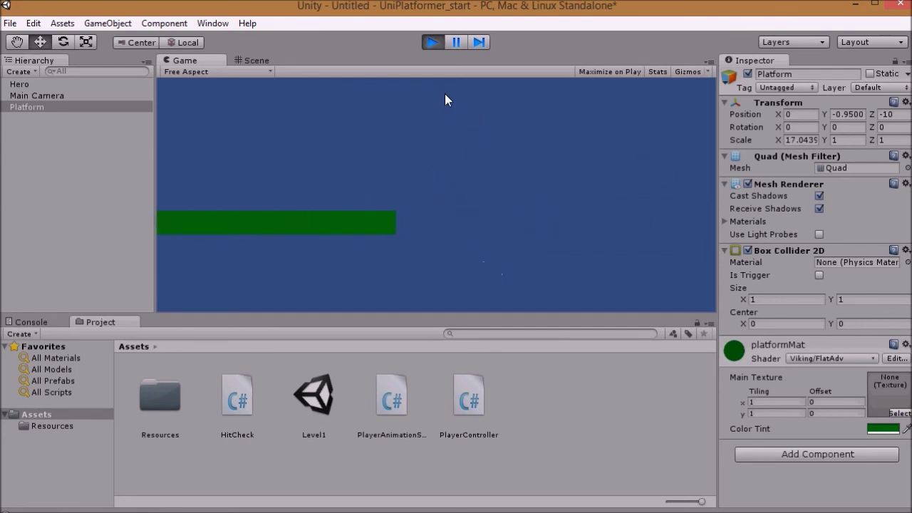
key("Right")
key("Right")
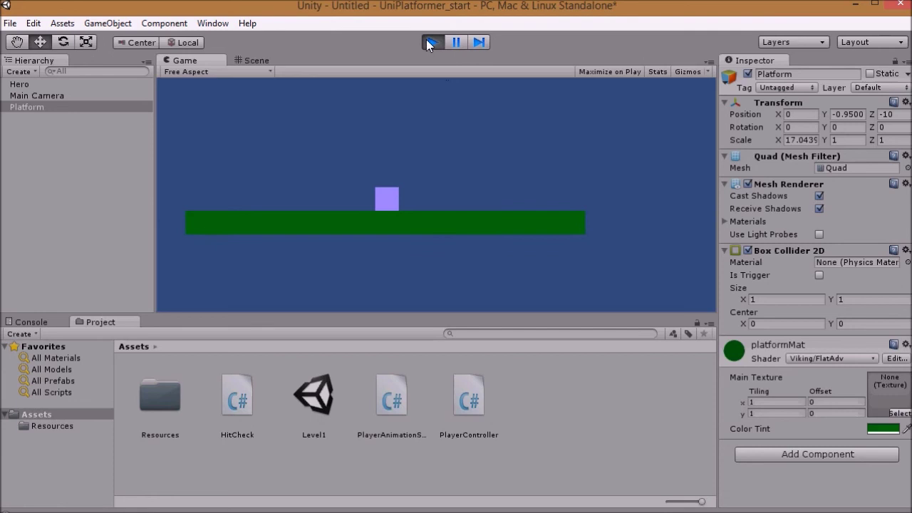
key("ctrl+p")
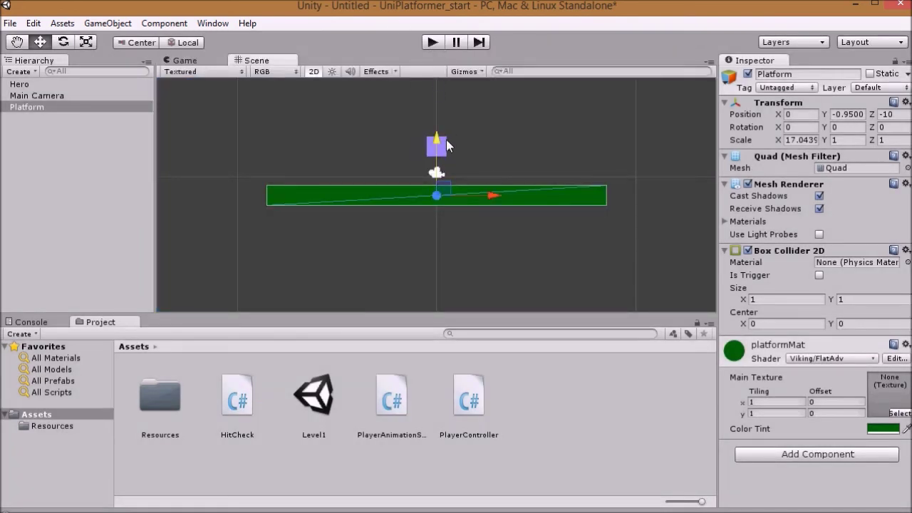
Tick Fixed Angle on Hero's Rigidbody 2D and restart the play-test.
left_click(15, 85)
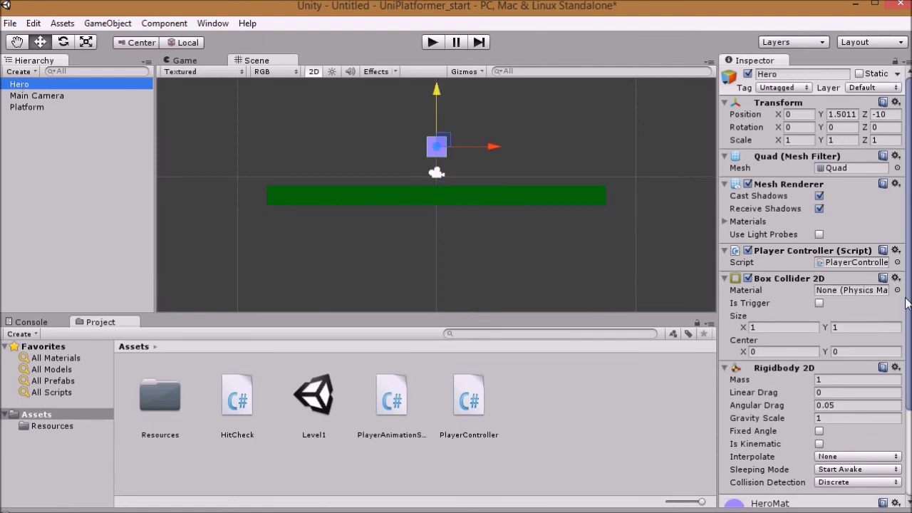
left_click_drag(907, 303, 907, 388)
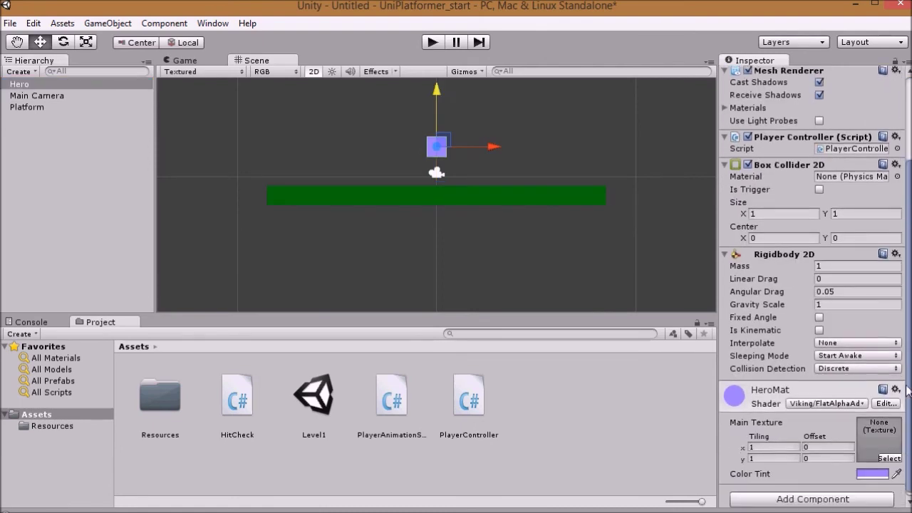
left_click(781, 255)
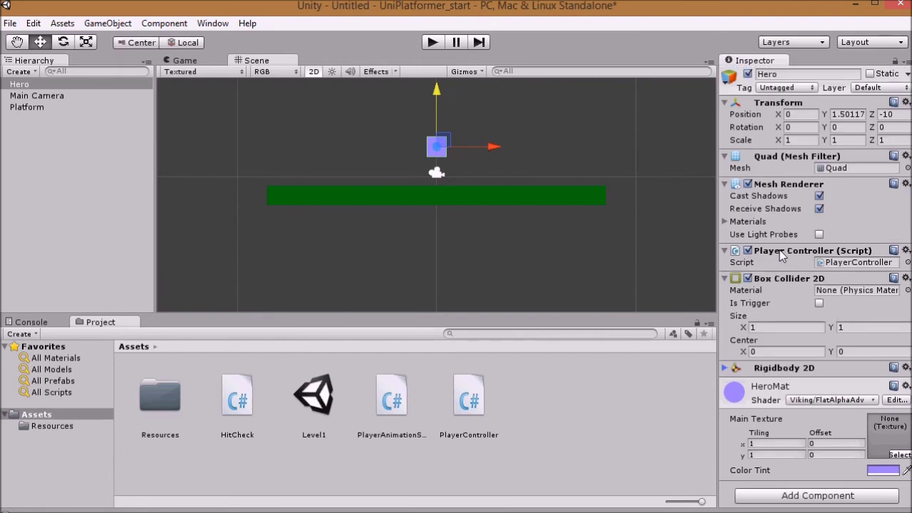
left_click(770, 369)
scroll(779, 329, "down", 3)
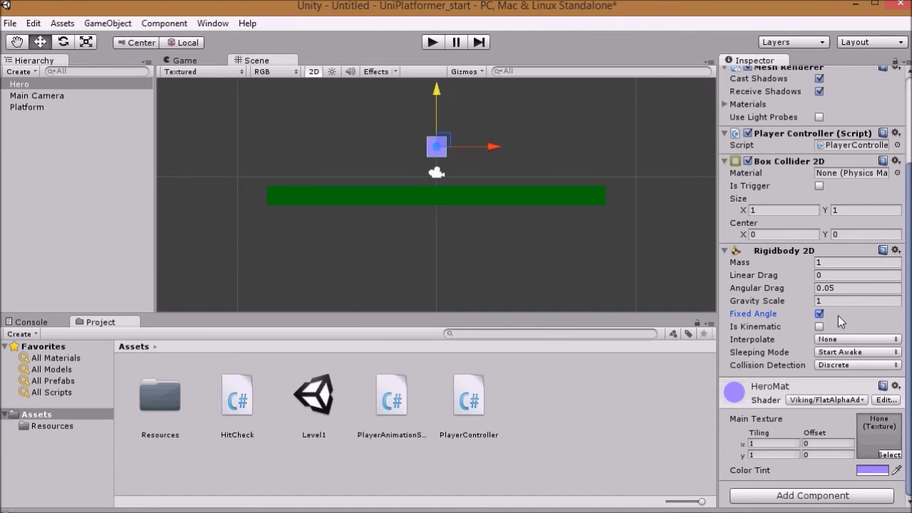
left_click(436, 44)
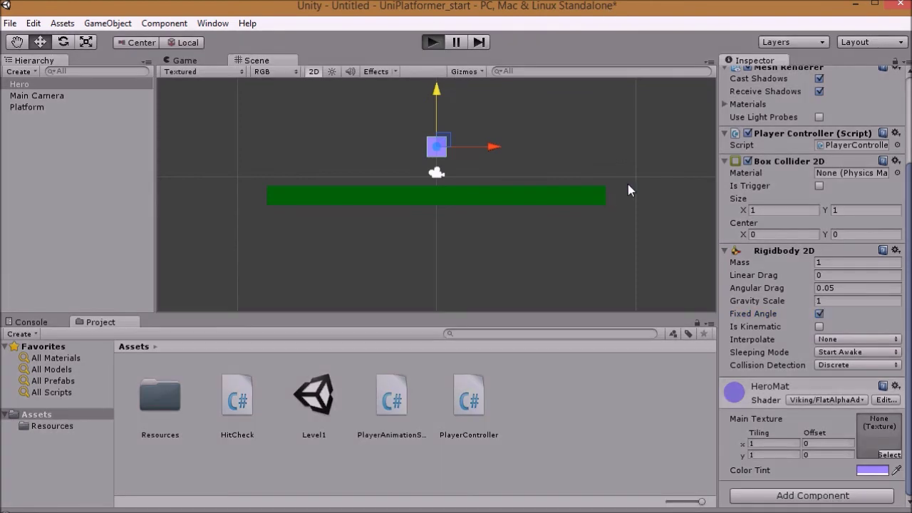
Run Hero right and left and jump twice to confirm it stays upright, then stop playing.
key("Right")
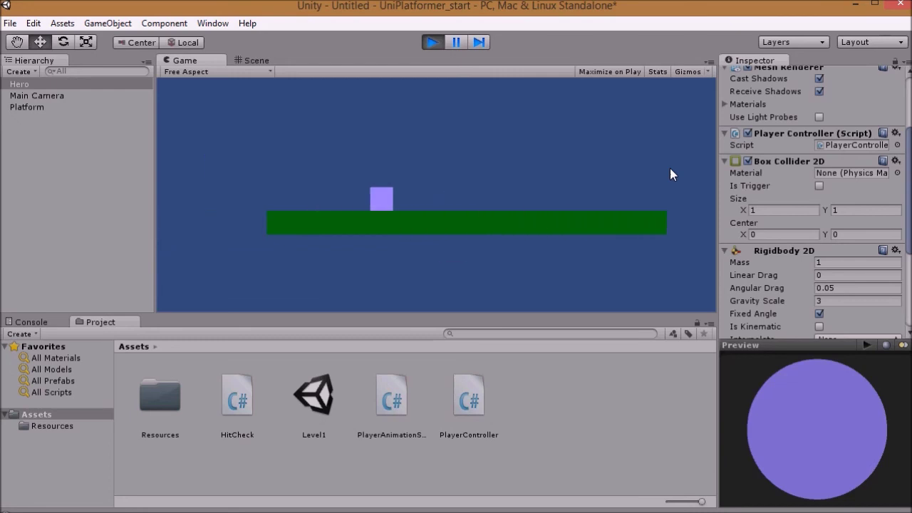
key("Right")
key("Left")
key("Right")
key("space")
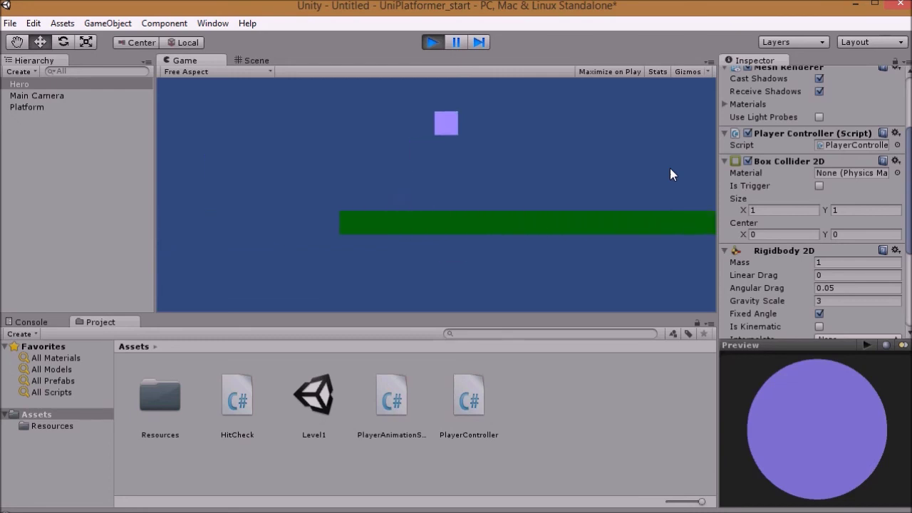
key("space")
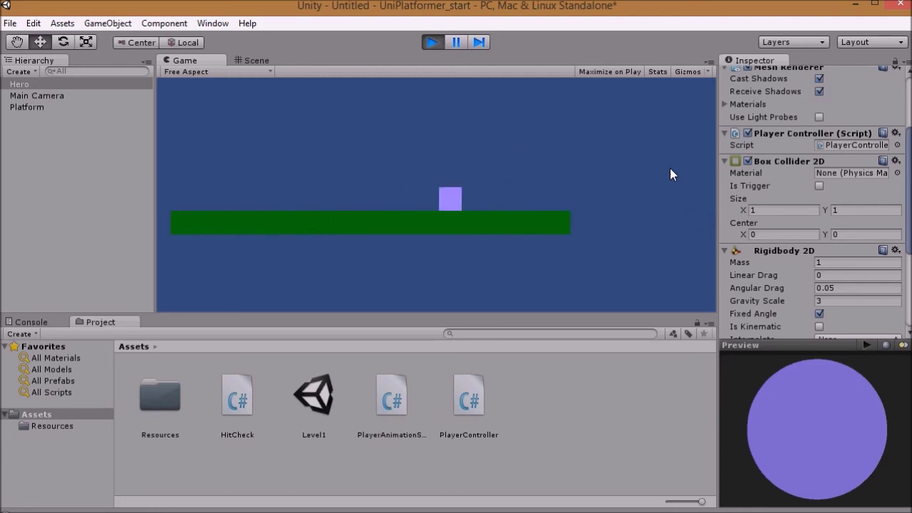
left_click(431, 44)
scroll(509, 235, "down", 5)
Place the Platform copy lower and to the right of the first, and frame it in view.
left_click(449, 195)
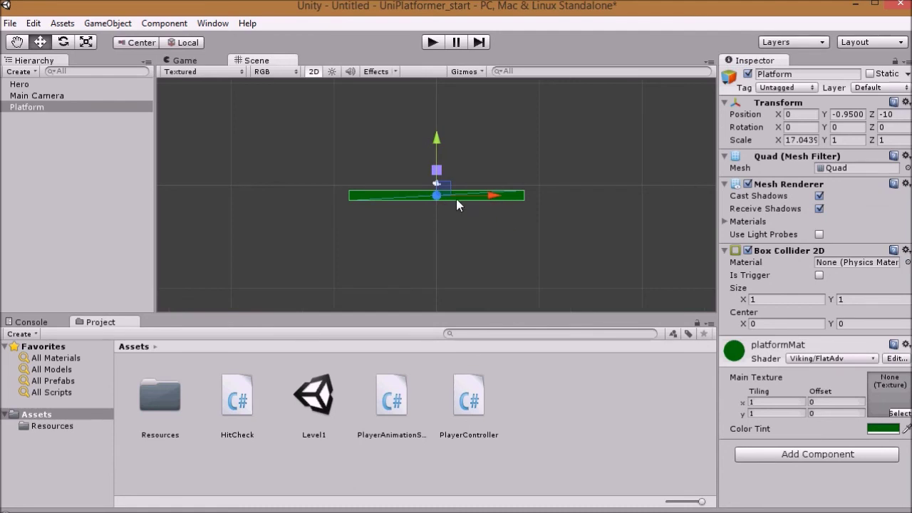
left_click_drag(531, 201, 655, 206)
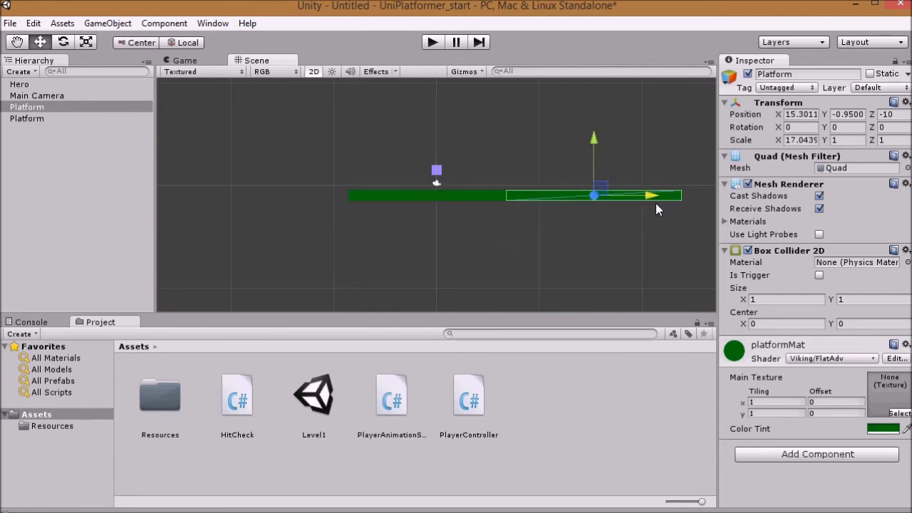
left_click_drag(601, 141, 614, 173)
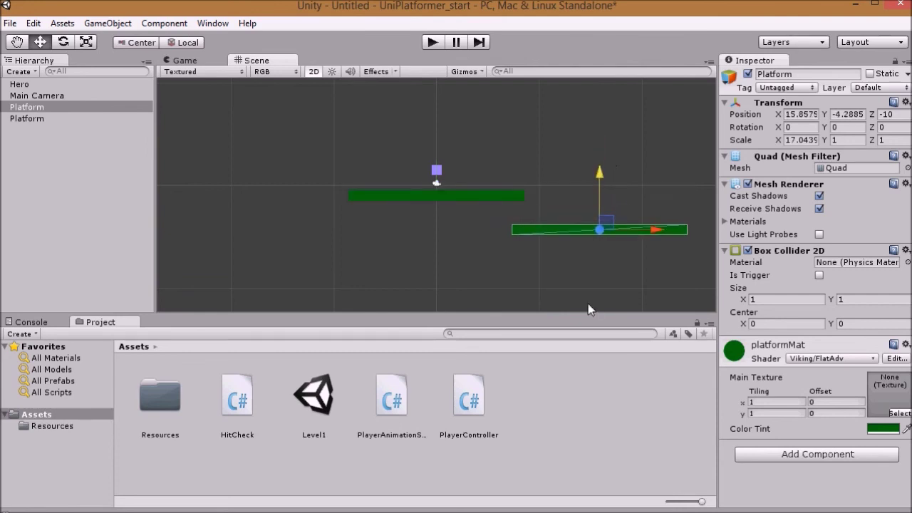
mouse_move(575, 258)
middle_mouse_down()
mouse_move(318, 238)
mouse_move(448, 248)
middle_mouse_up()
mouse_move(553, 247)
middle_mouse_down()
mouse_move(455, 232)
mouse_move(421, 243)
middle_mouse_up()
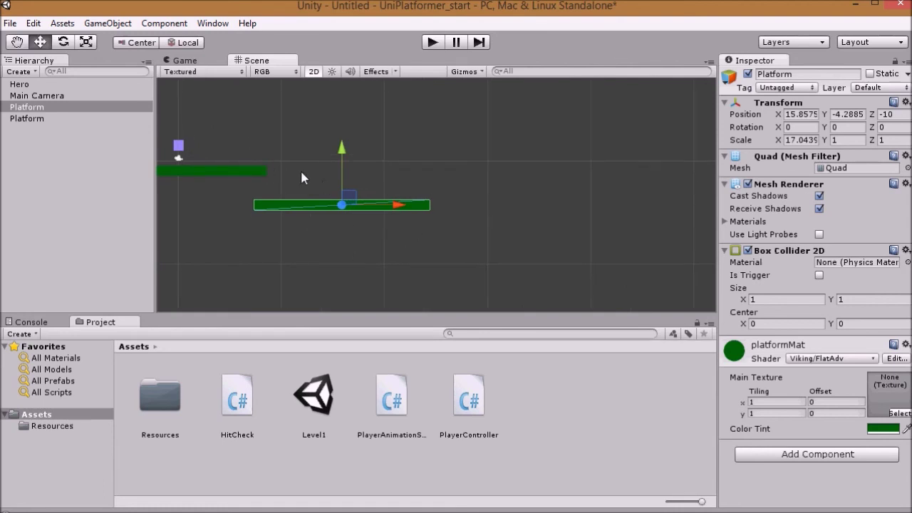
left_click(18, 43)
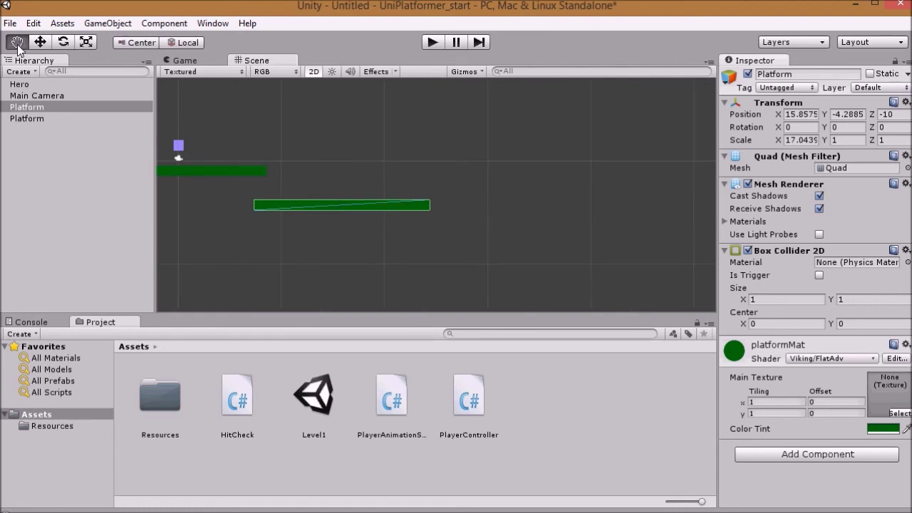
mouse_move(344, 228)
left_mouse_down()
mouse_move(605, 264)
mouse_move(277, 230)
left_mouse_up()
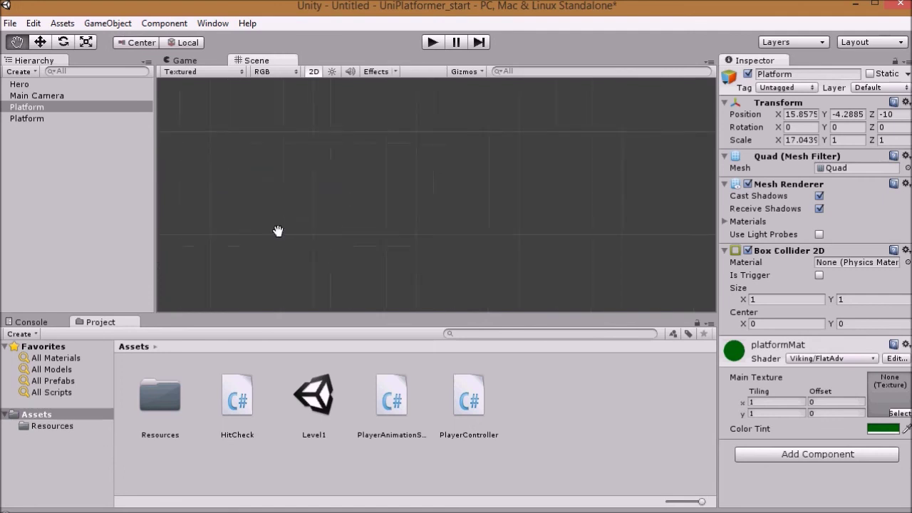
key("f")
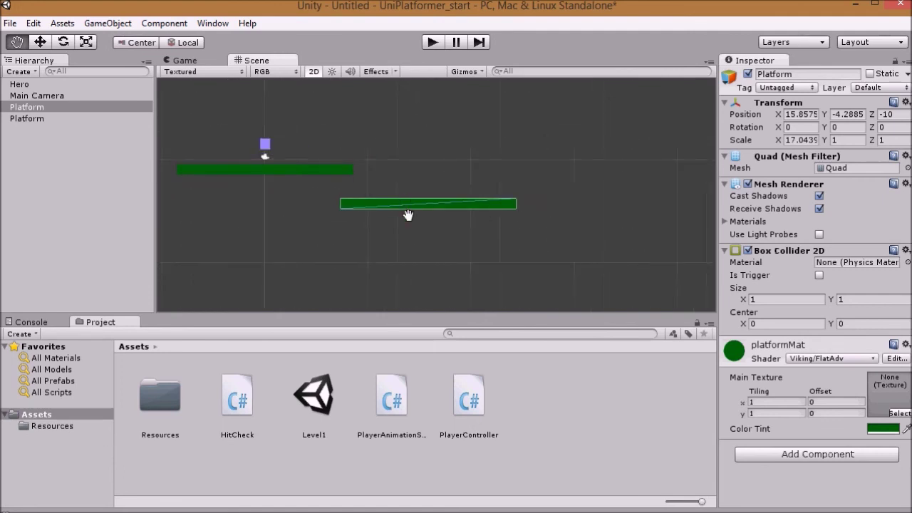
Shrink the lower platform's X scale to about 7, then paste a third Platform copy.
left_click(40, 42)
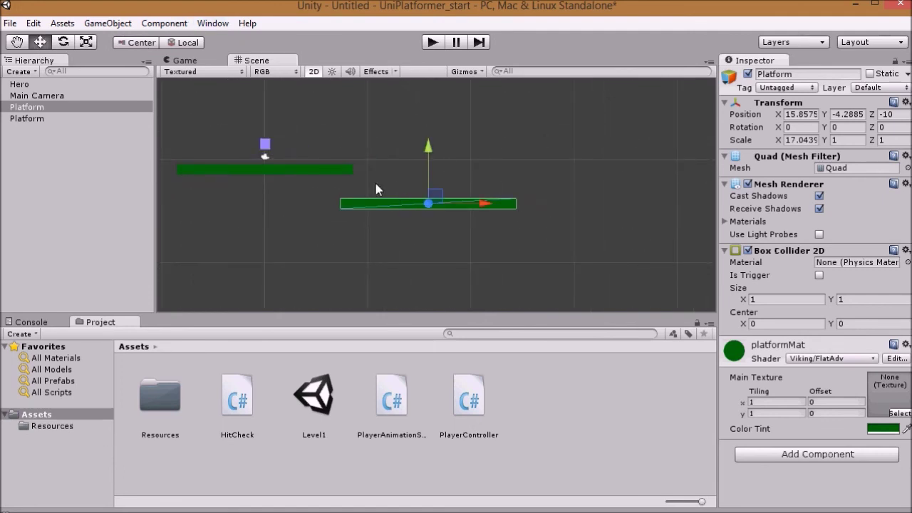
left_click(85, 42)
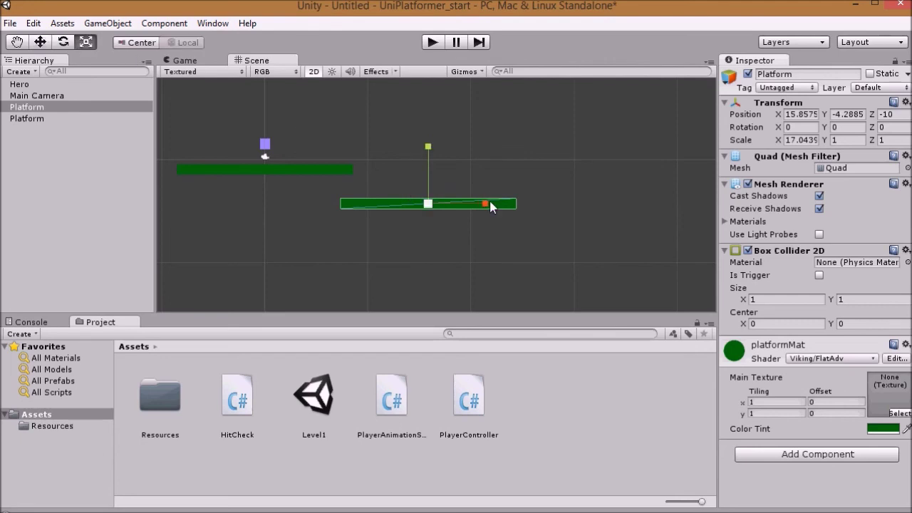
left_click_drag(487, 203, 456, 203)
left_click(526, 185)
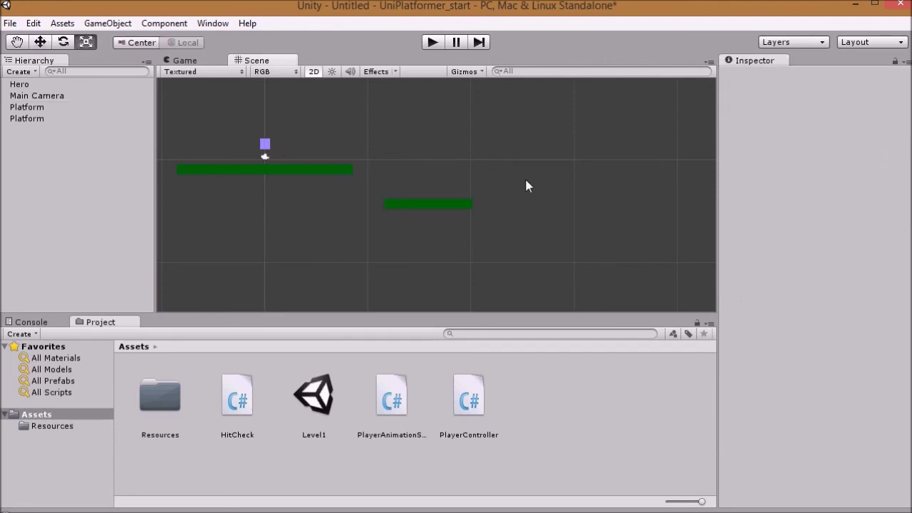
key("ctrl+v")
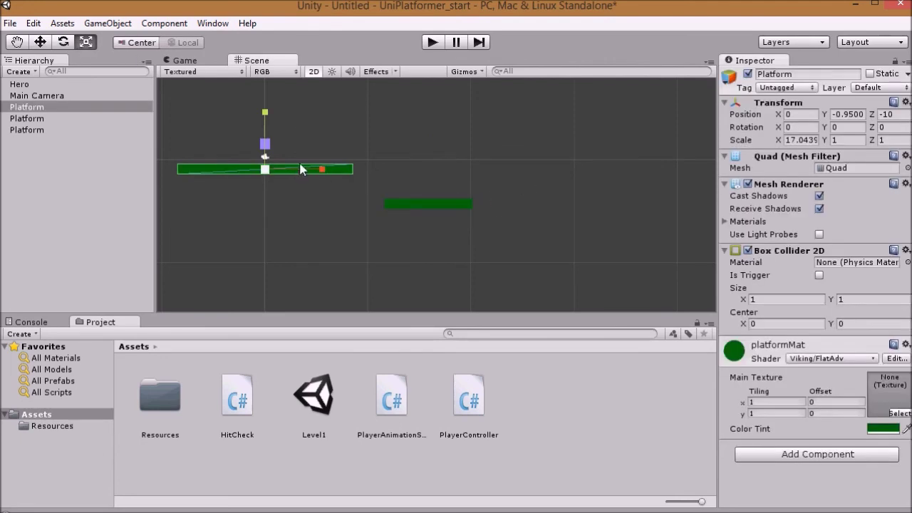
Move the third platform far right to X 29.22, Y -1.51, then start the game.
key("w")
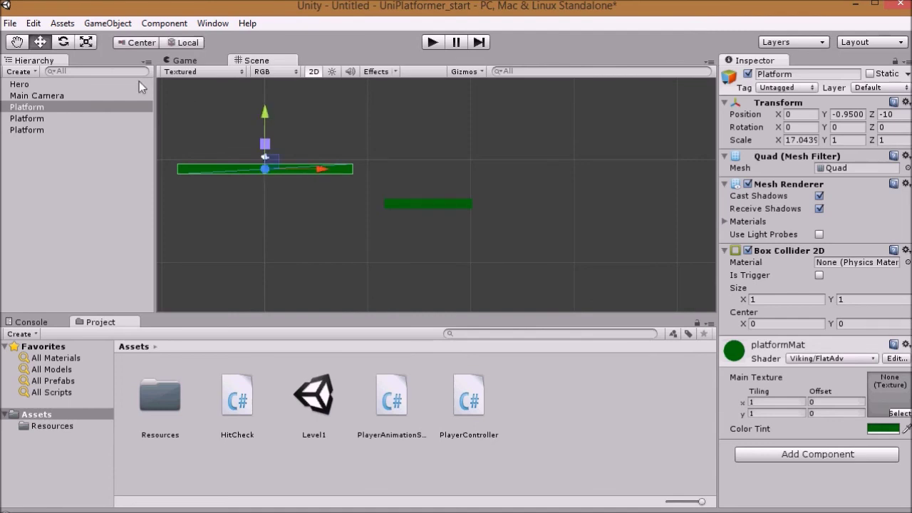
left_click_drag(326, 171, 628, 196)
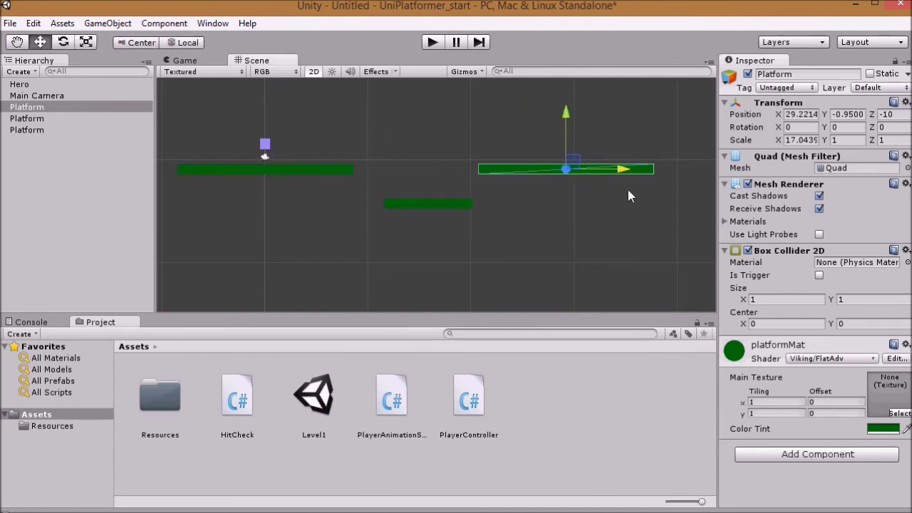
left_click_drag(565, 112, 565, 117)
left_click_drag(618, 171, 635, 208)
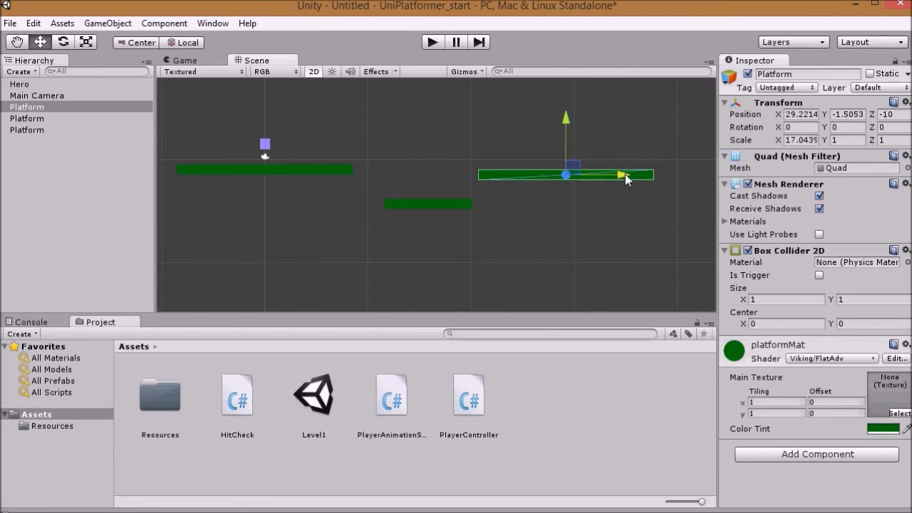
left_click(575, 249)
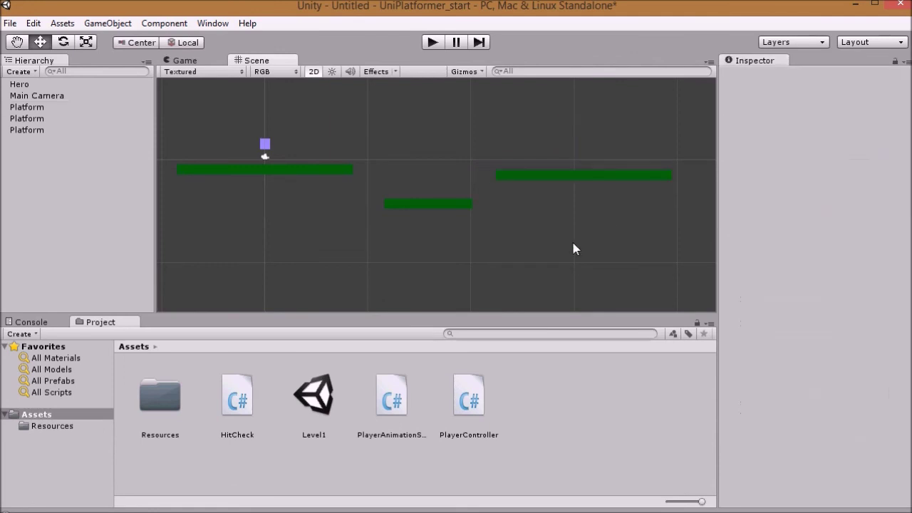
left_click(431, 44)
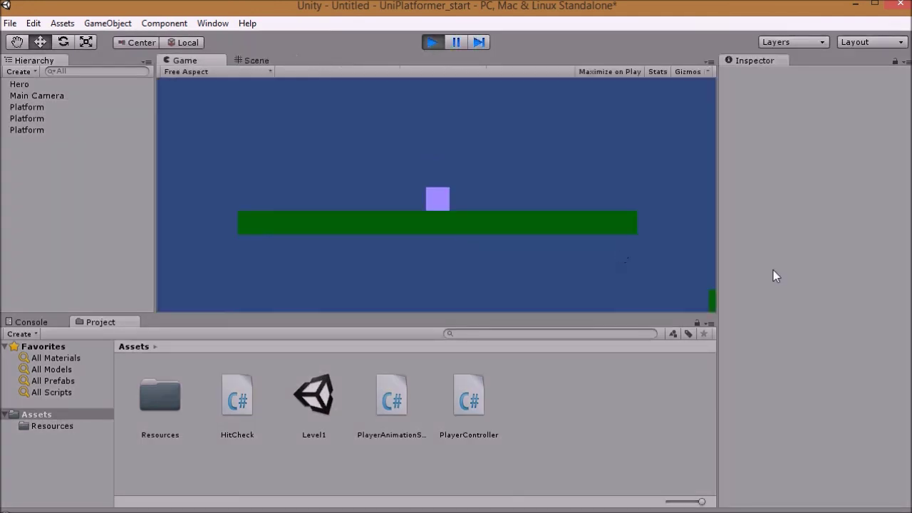
key("Right")
key("space")
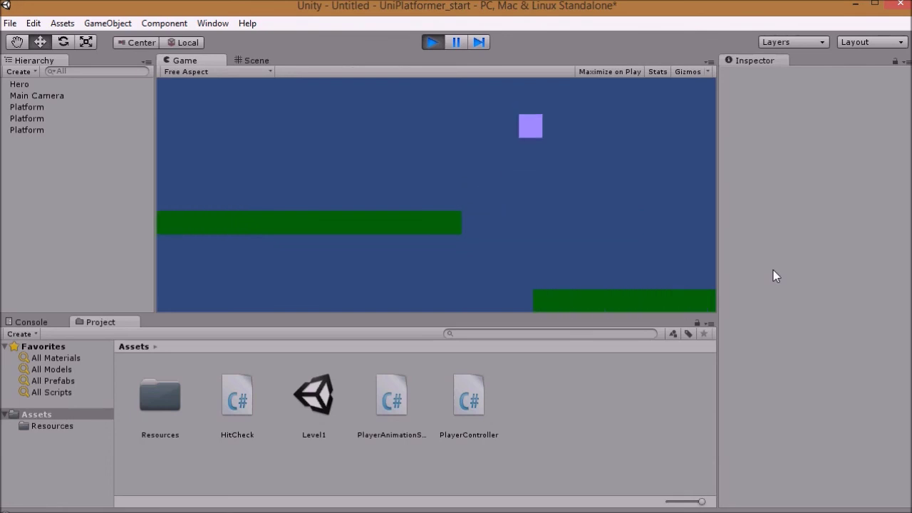
key("space")
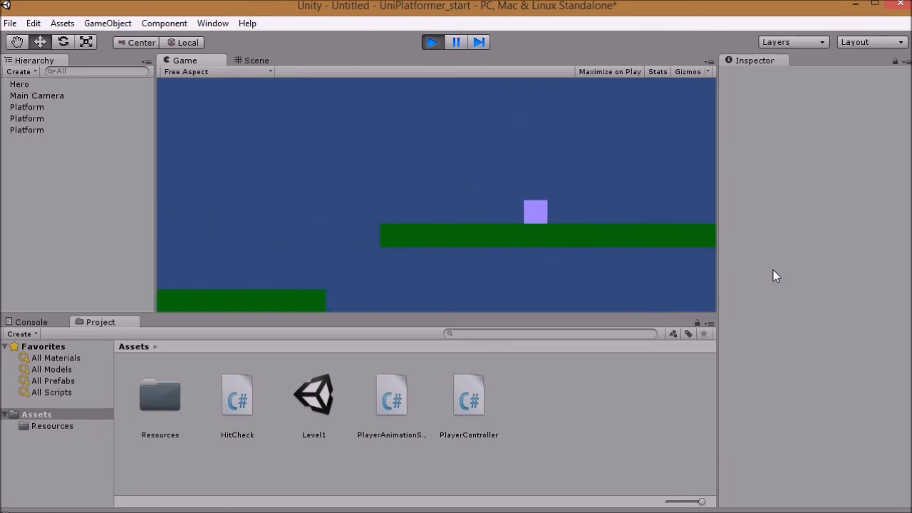
key("space")
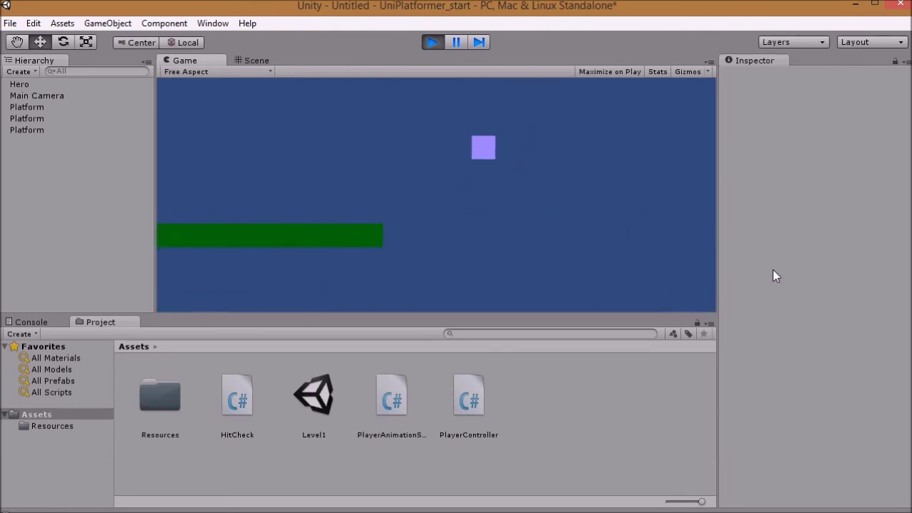
left_click(431, 44)
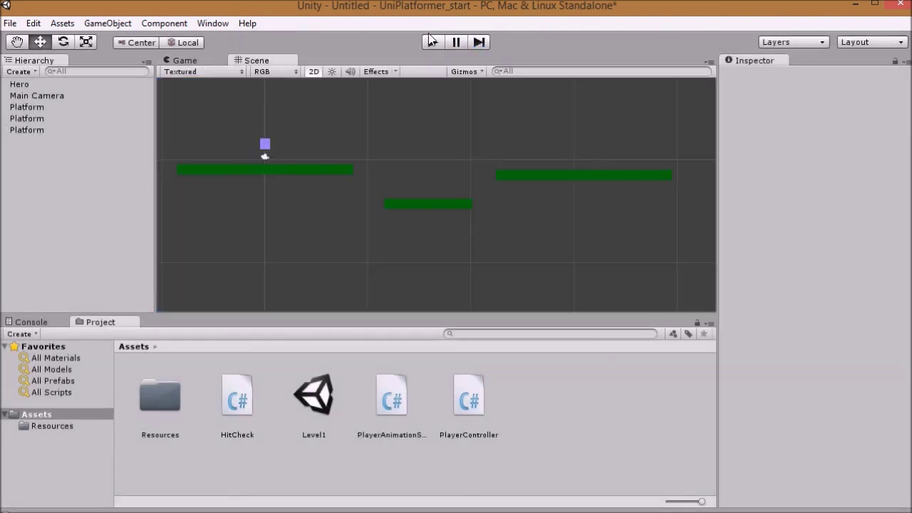